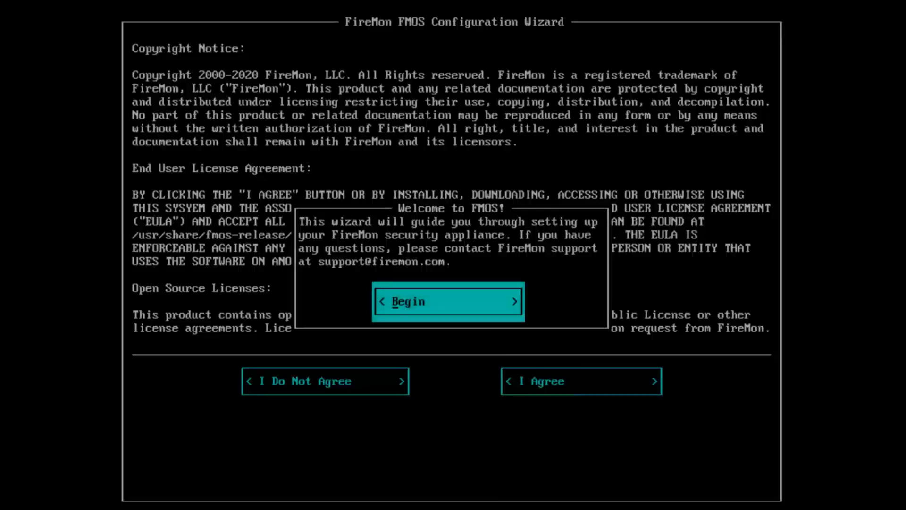
Step: Accept the licence and set host name dr-lab-db with domain lab.firemon.com
key("Return")
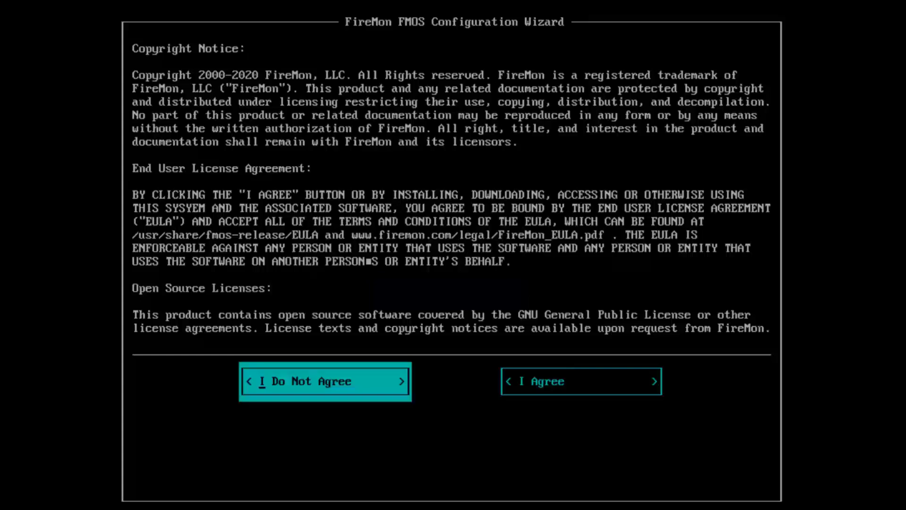
key("Tab")
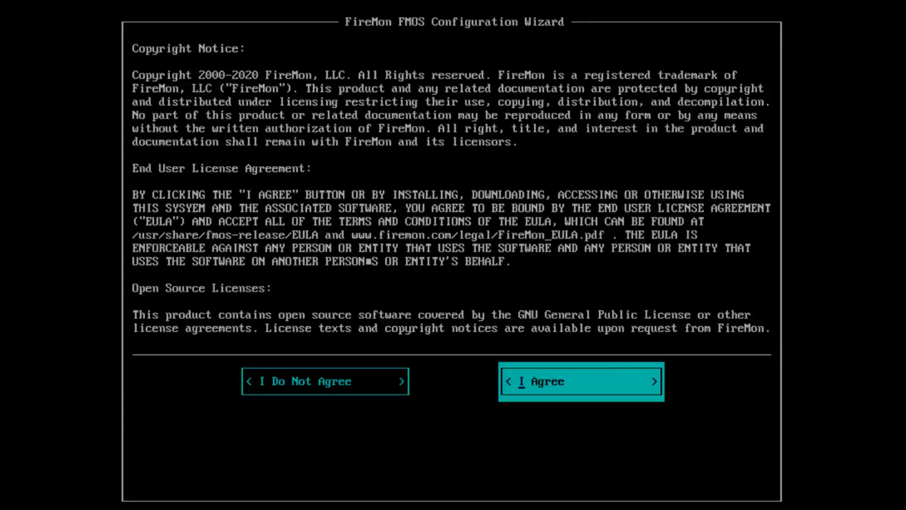
key("Return")
type("dr")
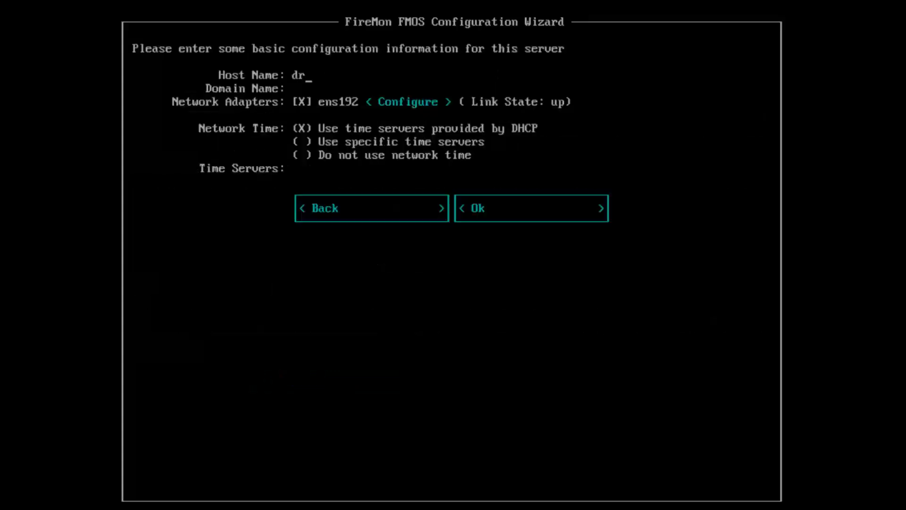
type("-lab-db")
key("Tab")
type("lab.firemon.com")
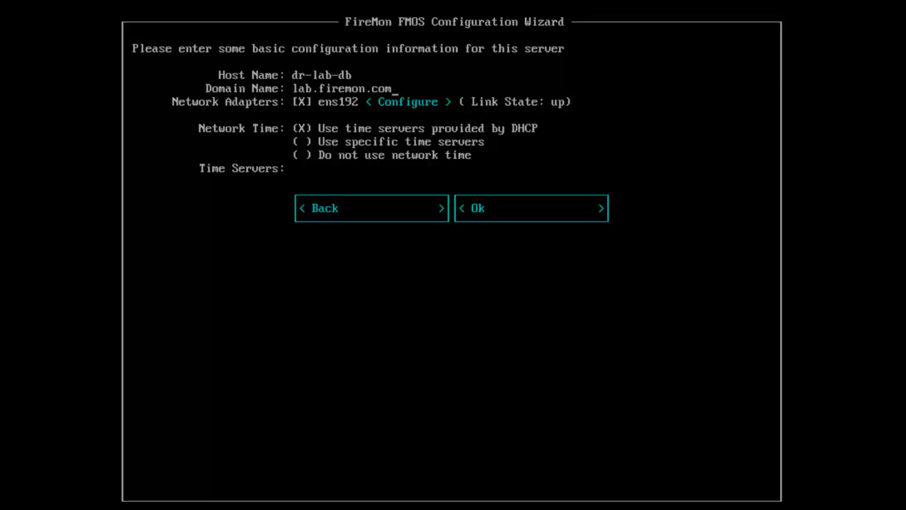
Step: Keep adapter ens192 on automatic DHCP and confirm the basic server settings
key("Tab")
key("Return")
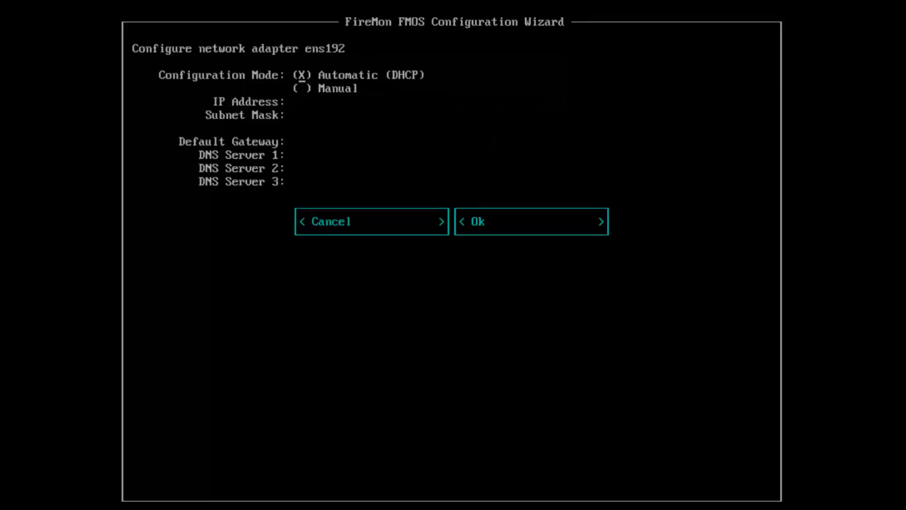
key("Down")
key("space")
key("Up")
key("space")
key("Down")
key("Tab")
key("Tab")
key("Return")
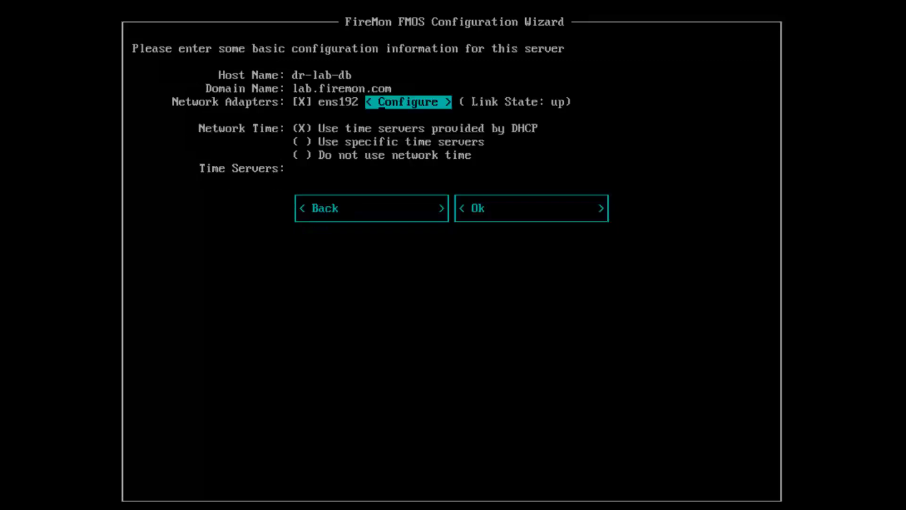
key("Down")
key("Down")
key("Down")
key("Down")
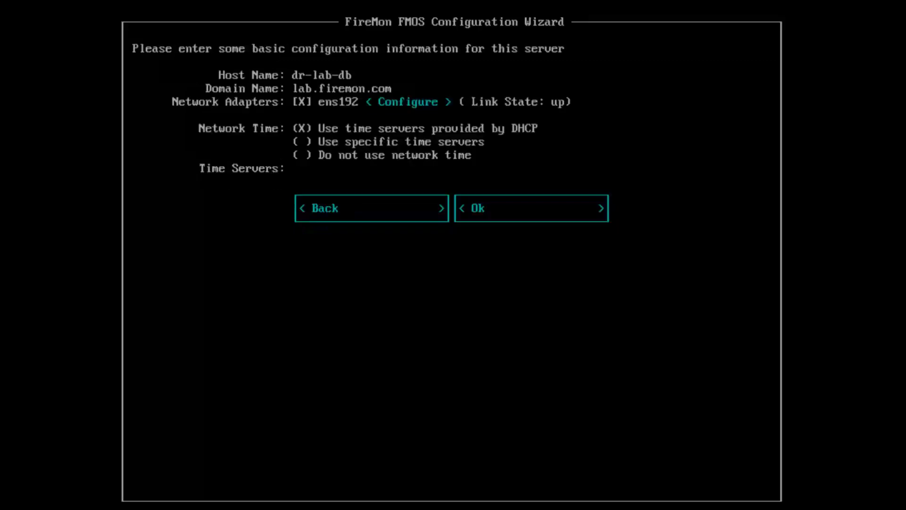
key("Tab")
key("Return")
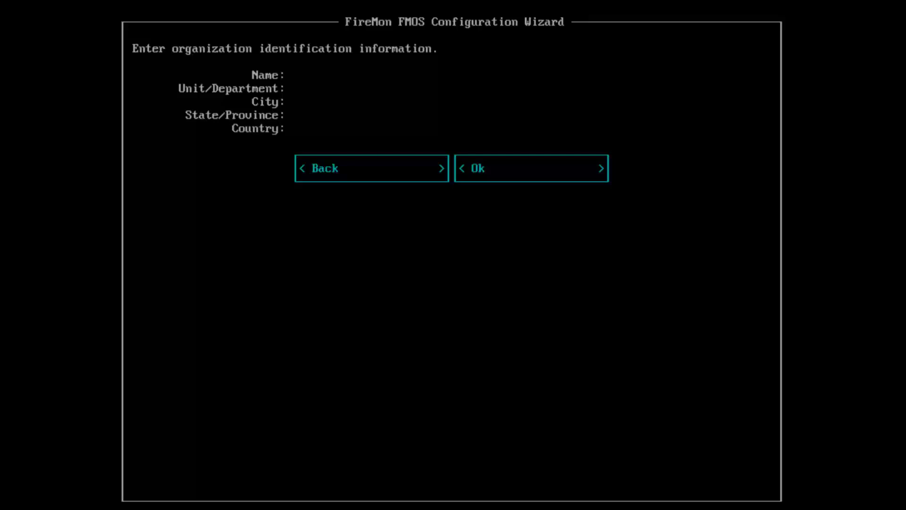
Step: Enter organization name 'Admin User', department Dept, city City, state State, country CO, and confirm
type("Admin User")
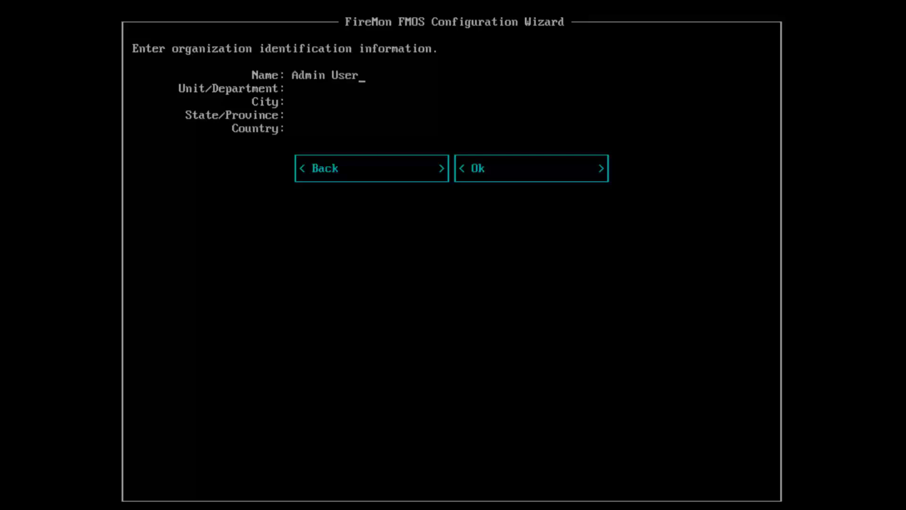
key("Down")
type("Dept")
key("Down")
type("City")
key("Down")
type("S")
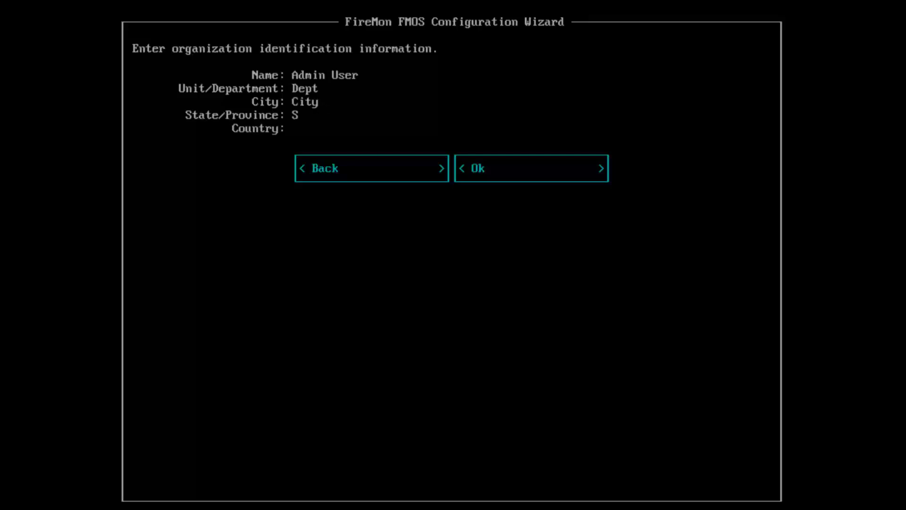
type("tate")
key("Down")
type("CO")
key("Tab")
key("Right")
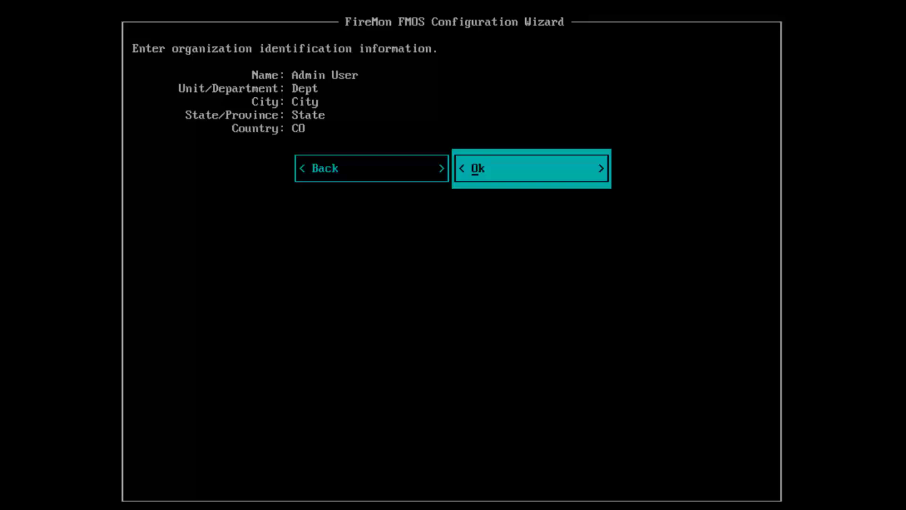
key("Return")
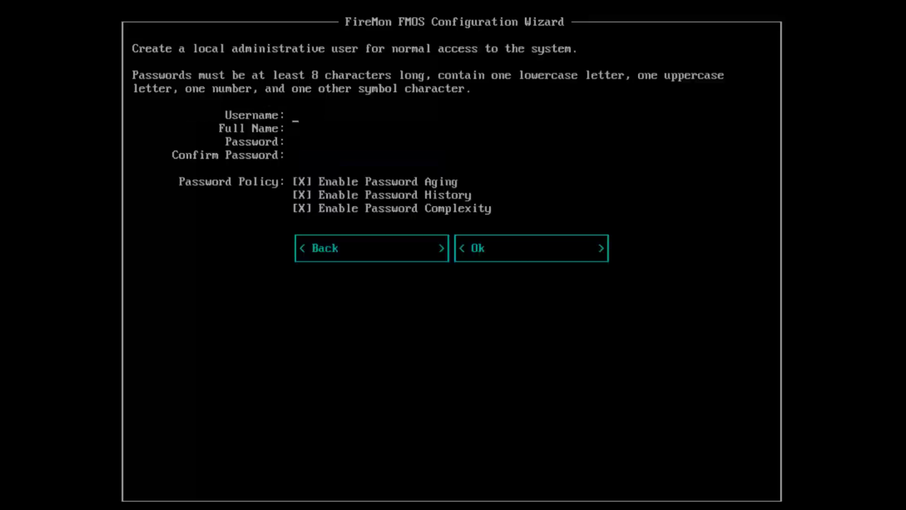
Step: Create local admin user 'firemon' with full name 'Admin User' and a confirmed password
type("firemon")
type("Admin User")
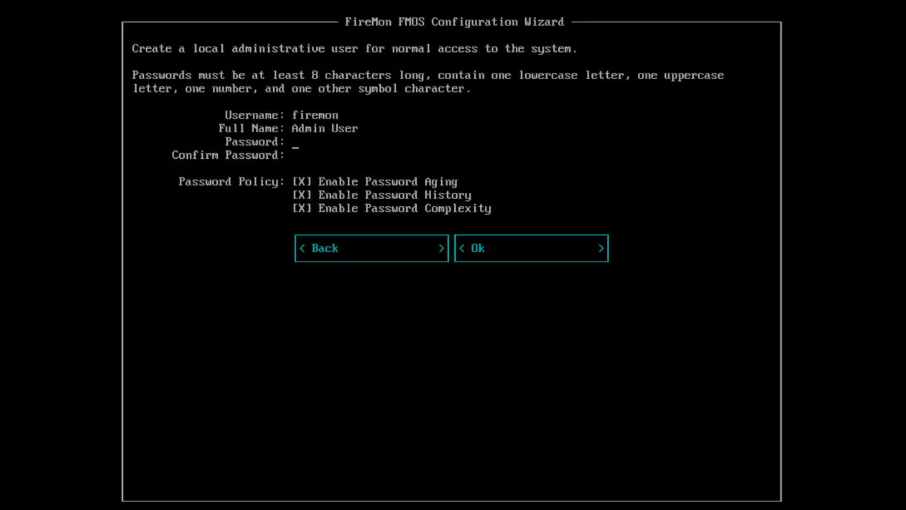
type("********")
key("Tab")
type("********")
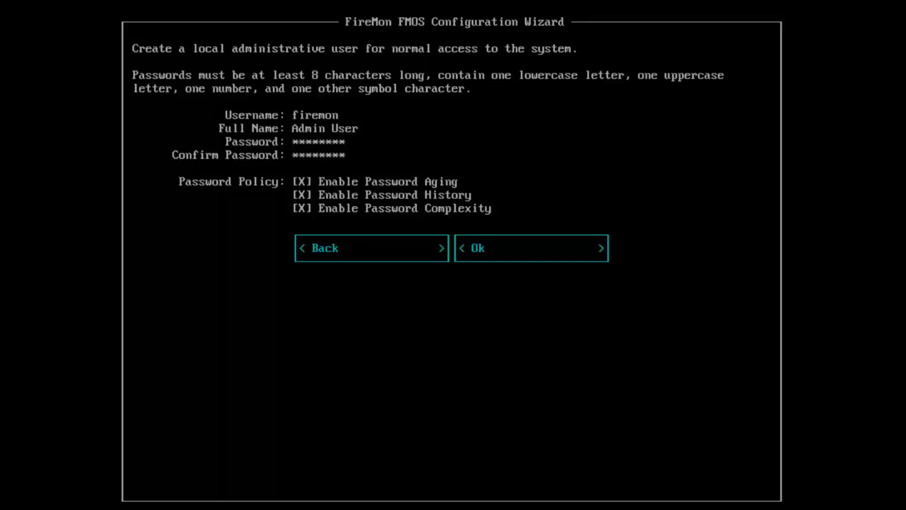
Step: Turn off password aging, history and complexity, then confirm the admin user
key("Tab")
key("space")
key("Down")
key("space")
key("Down")
key("space")
key("Tab")
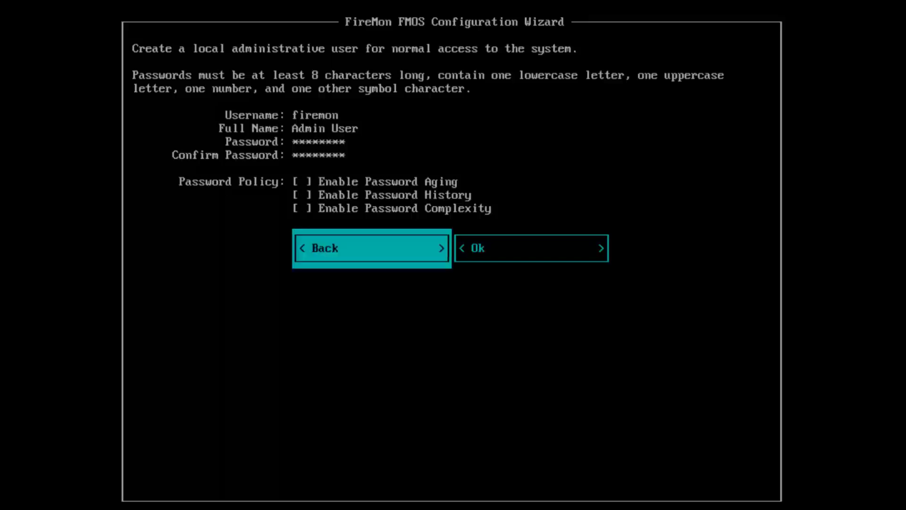
key("Tab")
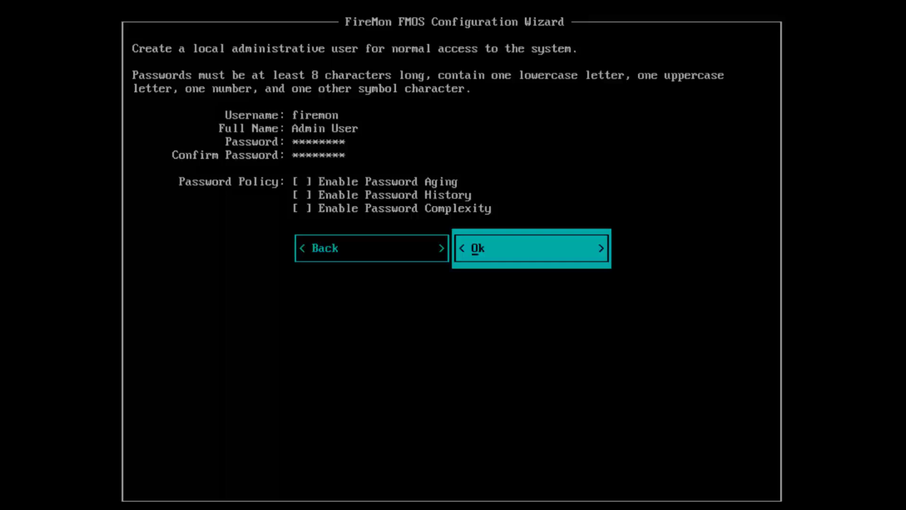
key("Return")
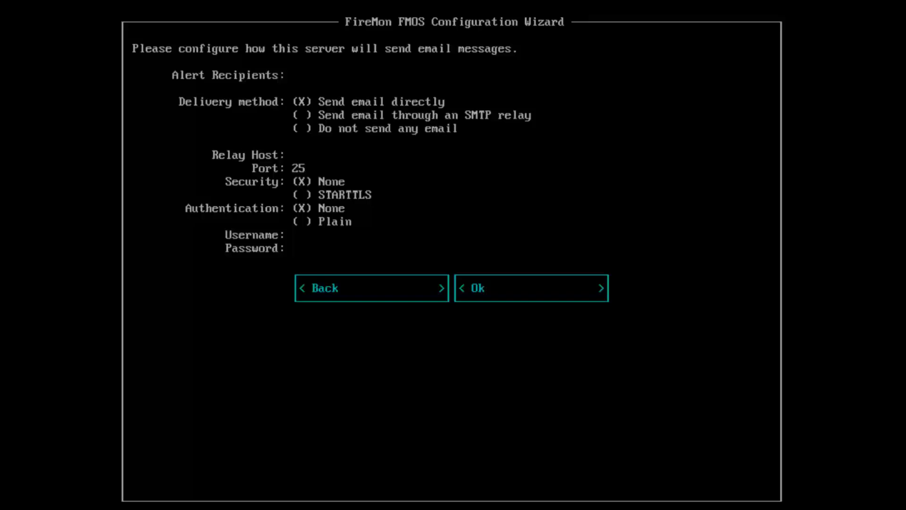
Step: Accept email delivery as 'Send email directly' with no alert recipients
key("Tab")
key("Tab")
key("Tab")
key("Tab")
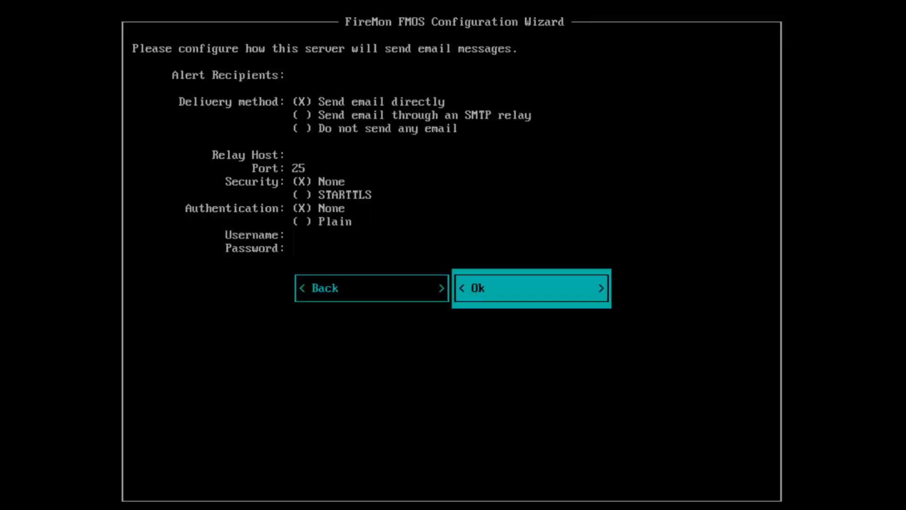
key("Return")
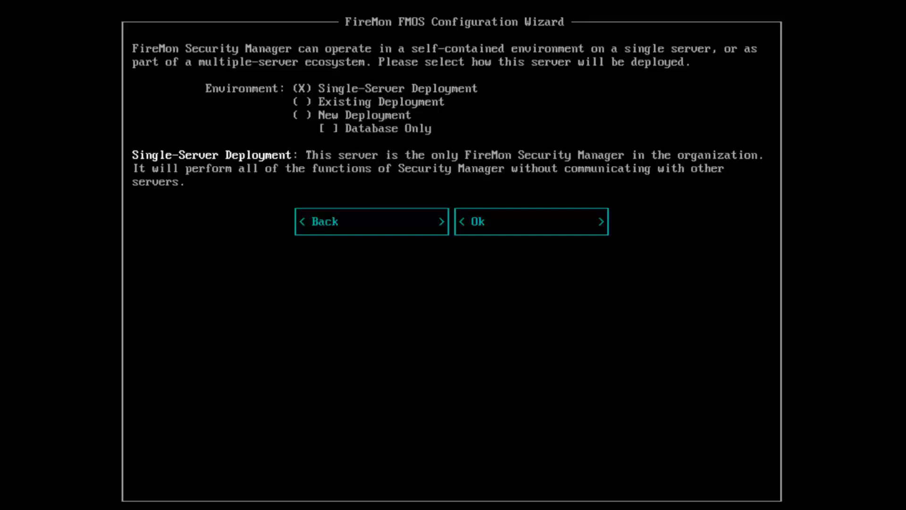
Step: Choose New Deployment with the Database Only role and continue to the summary
key("Down")
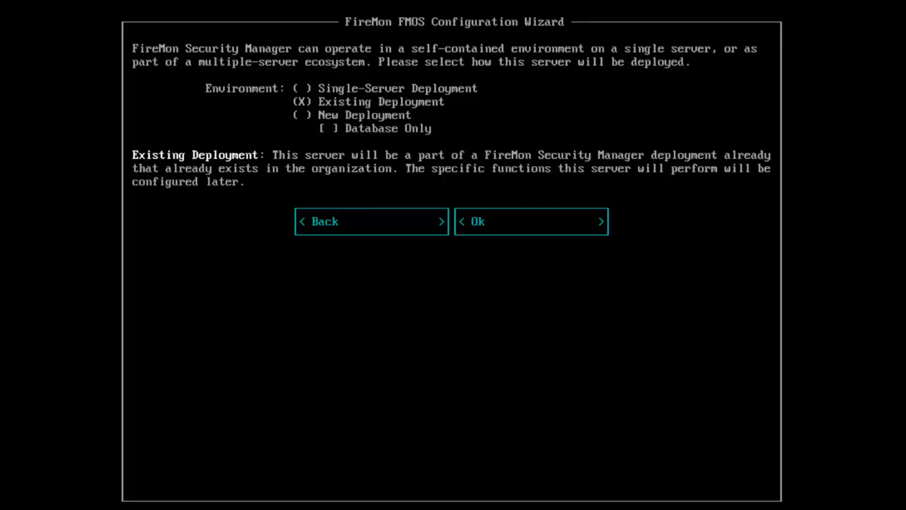
key("Down")
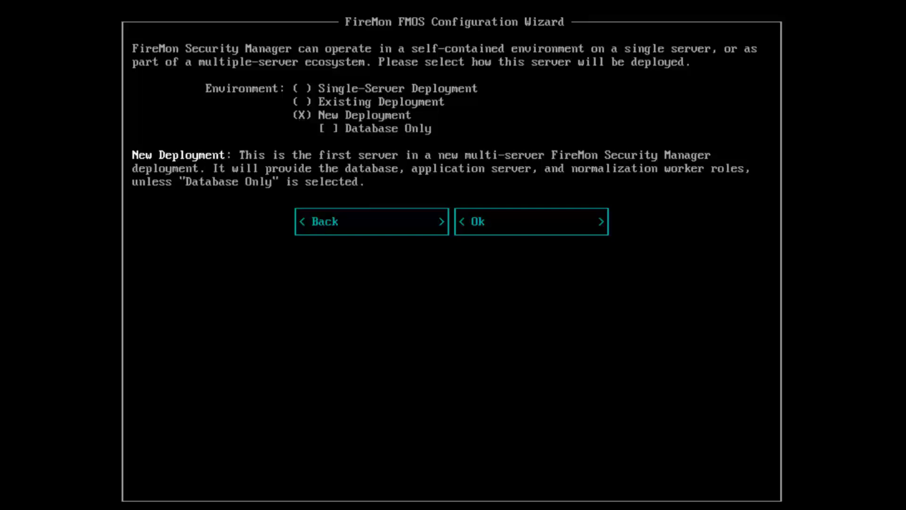
key("space")
key("Tab")
key("Tab")
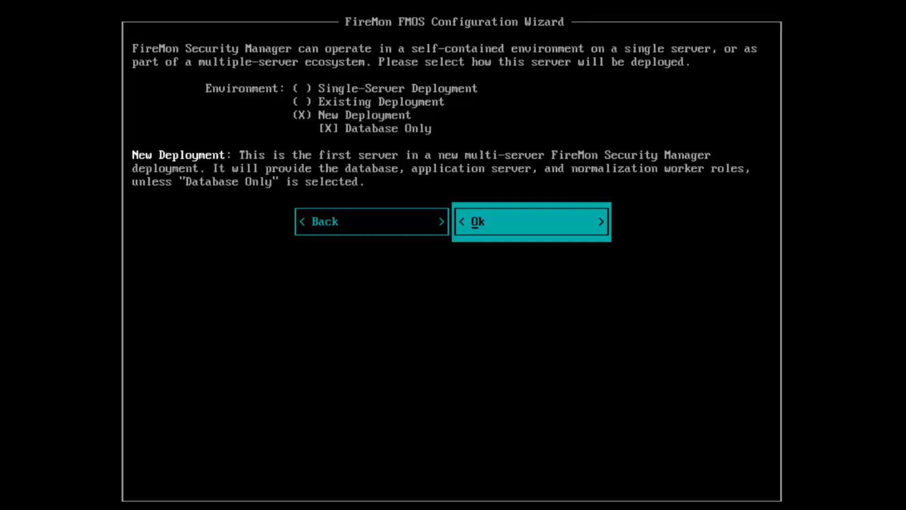
key("Return")
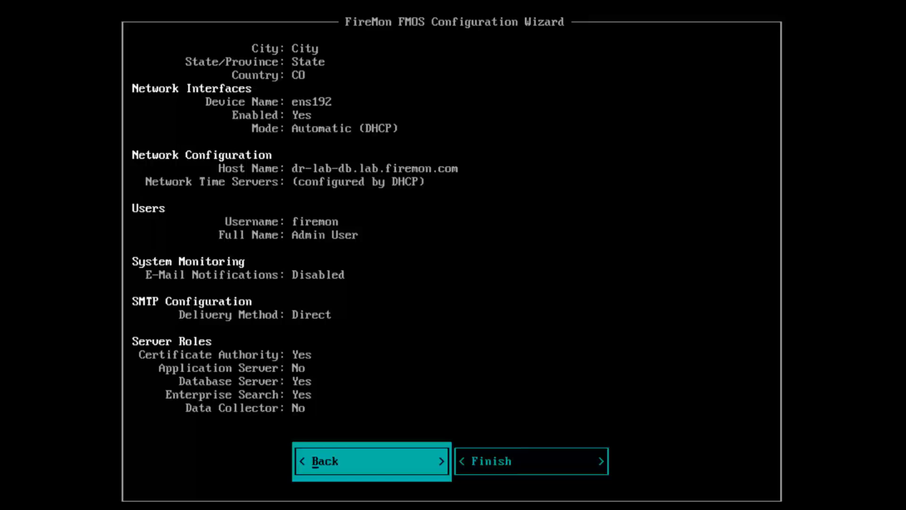
Step: Finish the database server's configuration wizard
key("Tab")
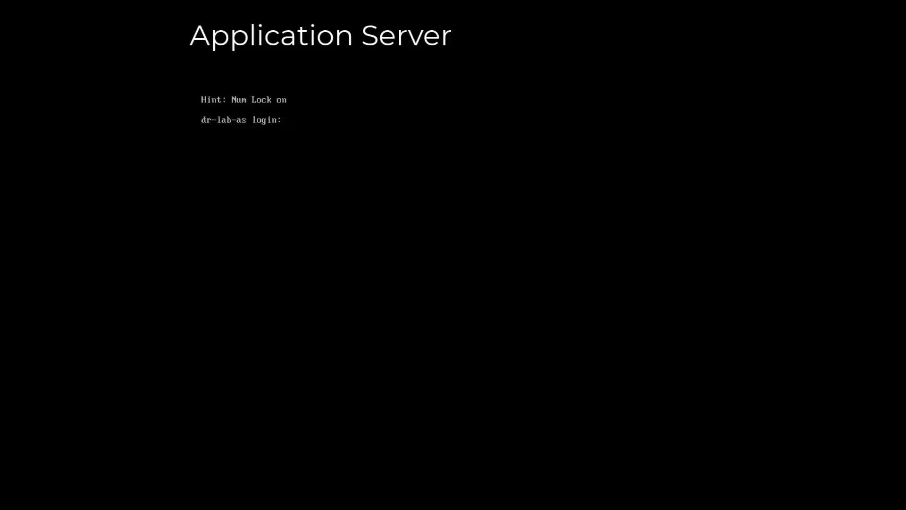
Step: Log into dr-lab-as as firemon and run fmos health
type("firemon")
key("Return")
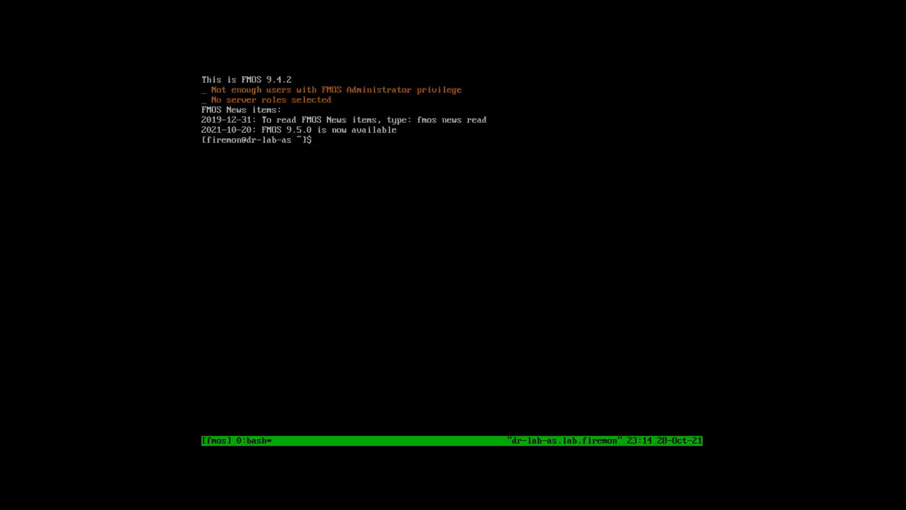
key("Return")
key("Return")
key("Return")
type("fmos health")
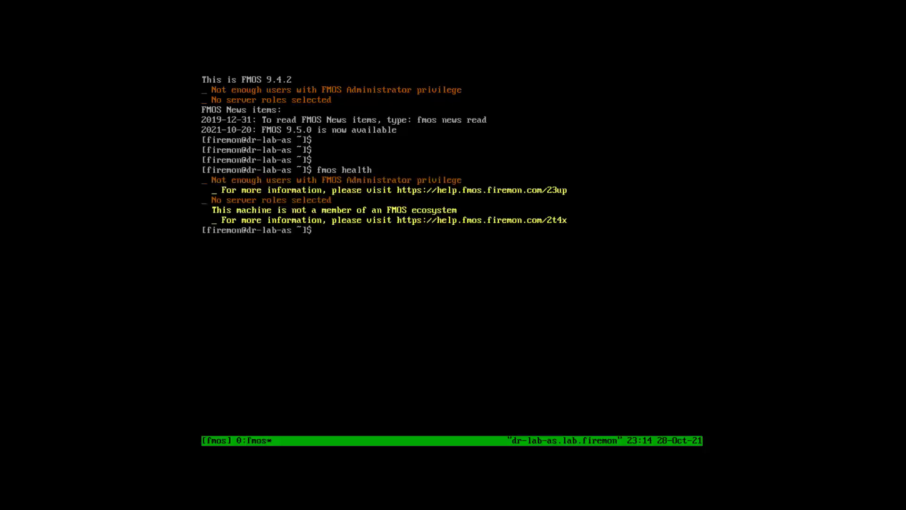
key("Return")
key("Return")
key("Return")
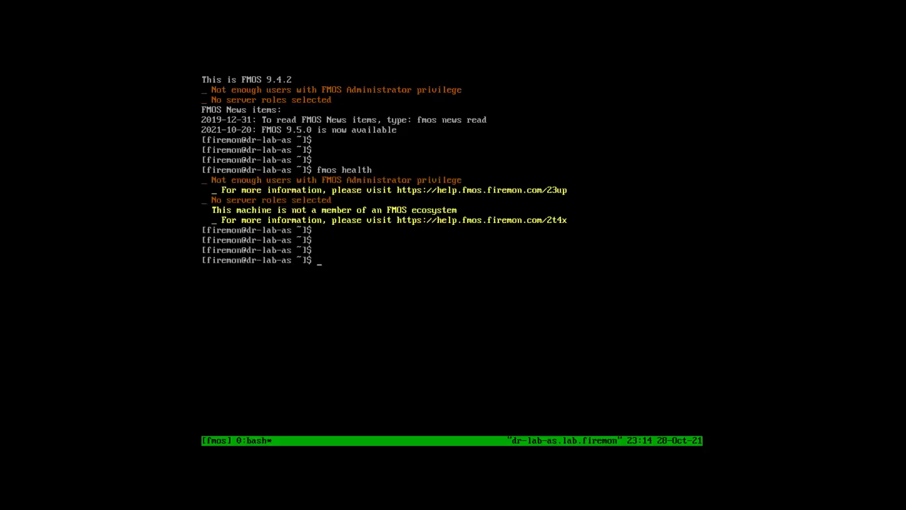
Step: Print /etc/firemon/fm_roles, then enter fmos ecosystem join dr-lab-db.lab.firemon.com
type("cat /etc/firemon/fm_roles")
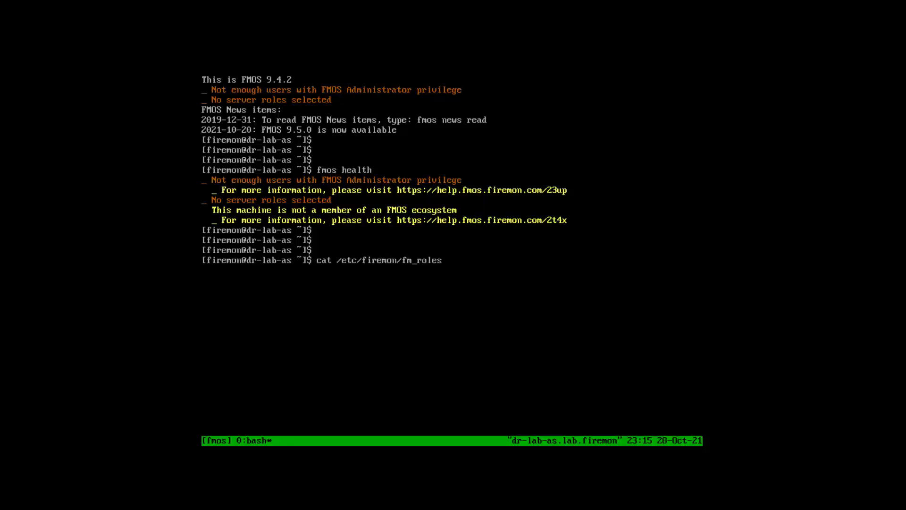
key("Return")
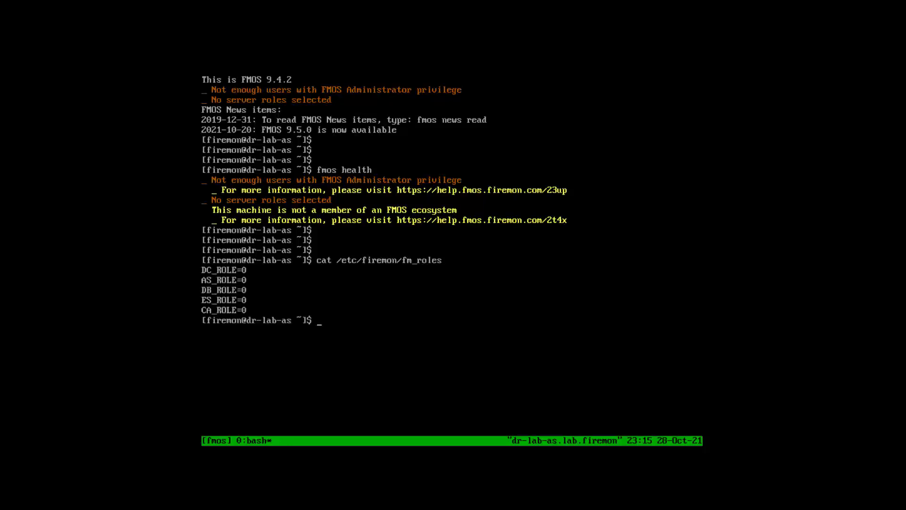
key("Return")
key("Return")
key("Return")
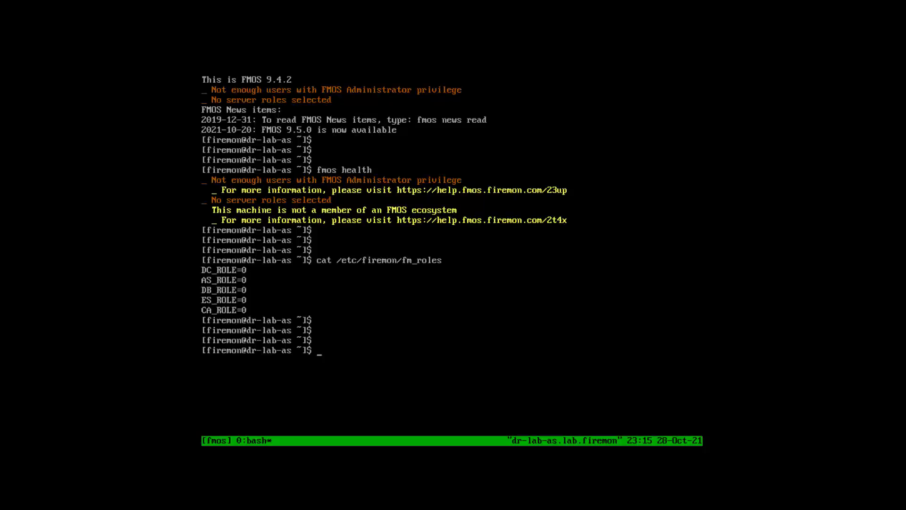
type("fmos ecosystem join dr")
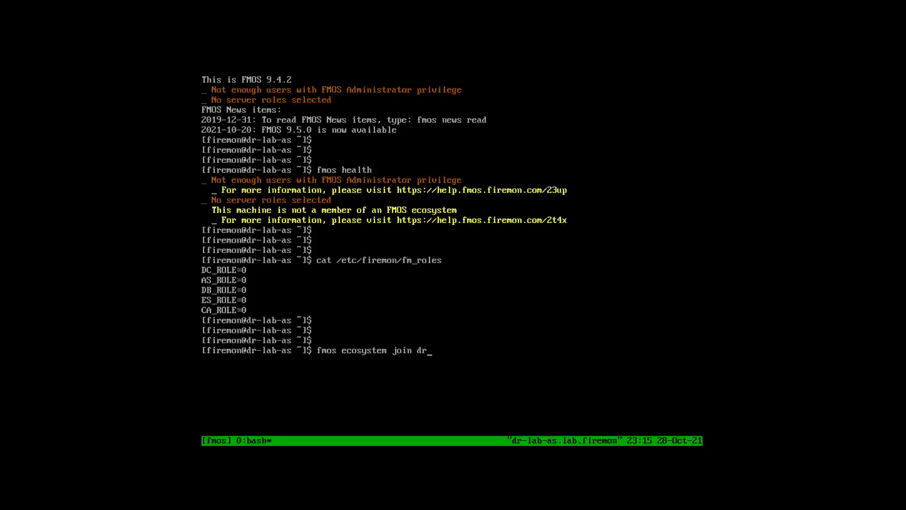
type("-lab-db.lab.firemon.com")
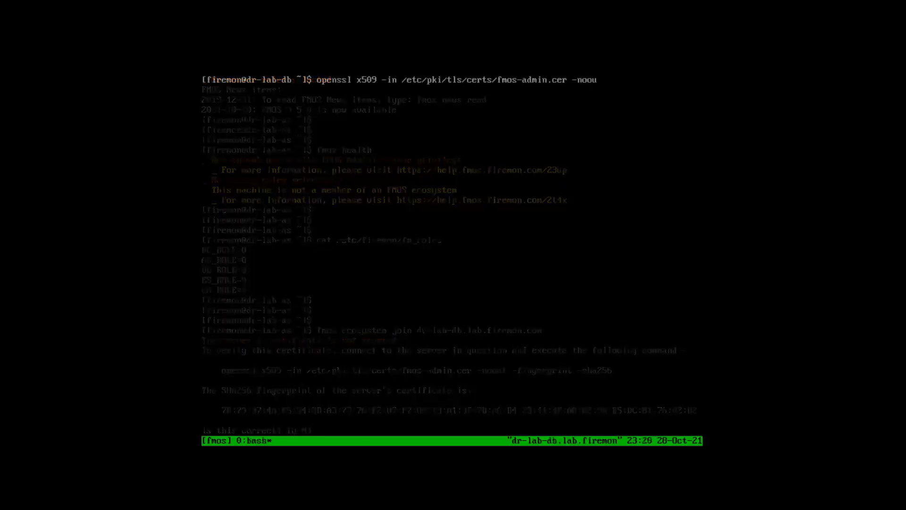
Step: Compare the database server certificate's SHA256 fingerprint and accept it on dr-lab-as
type("t -")
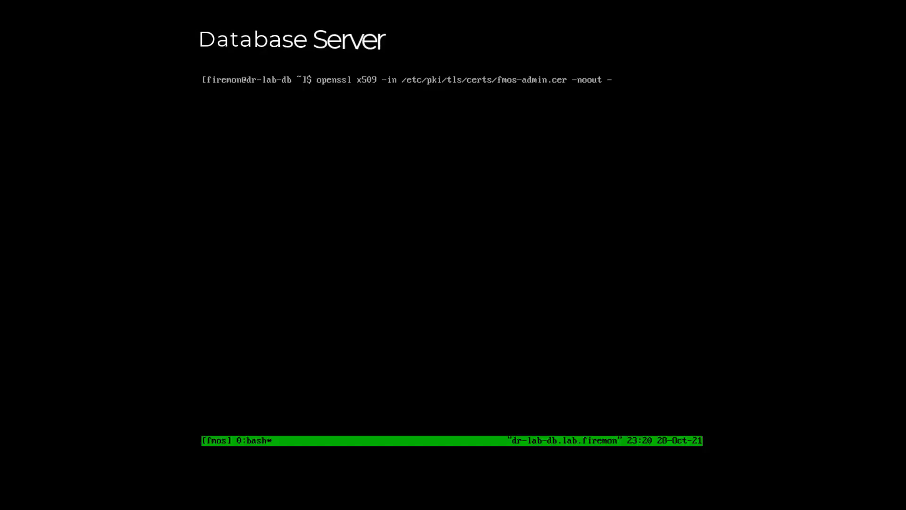
type("fingerprint -")
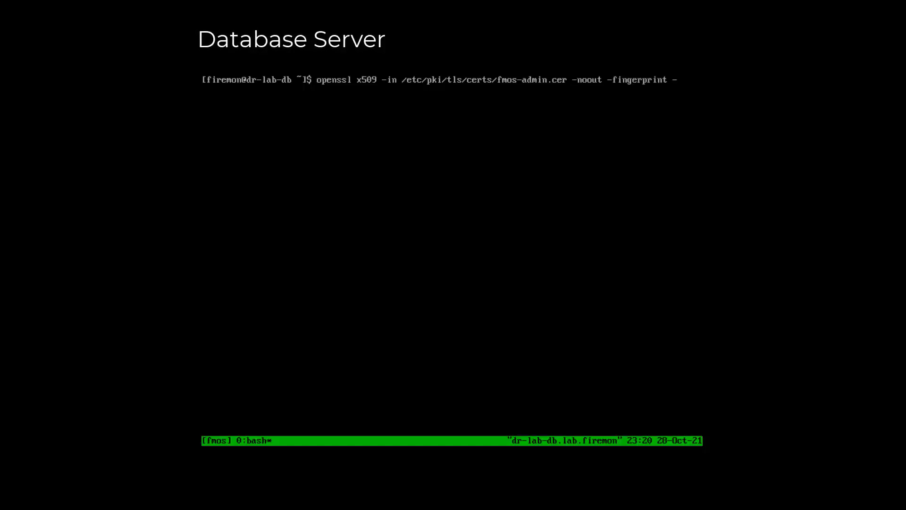
type("sha256")
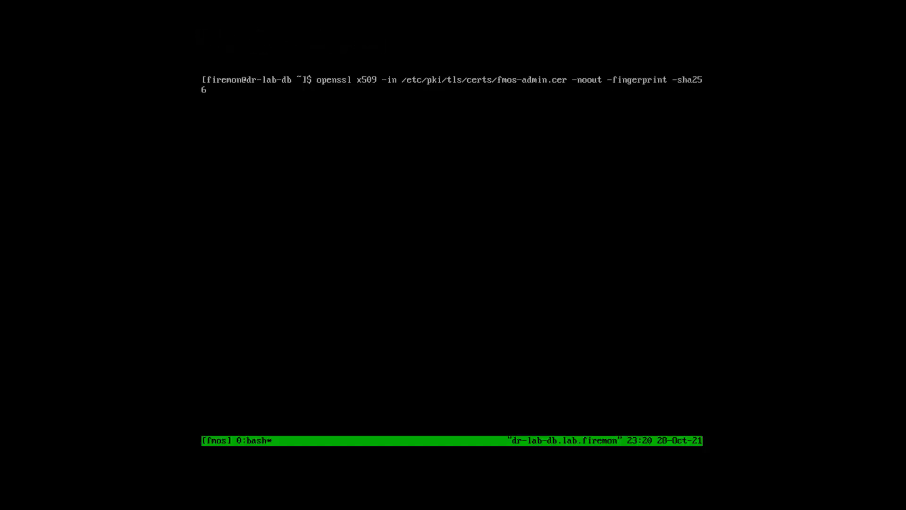
key("Return")
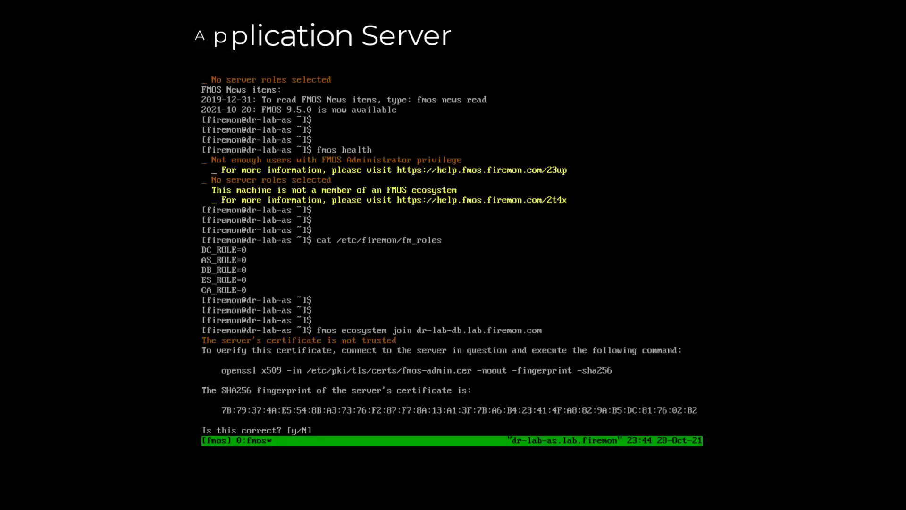
type("y")
key("Return")
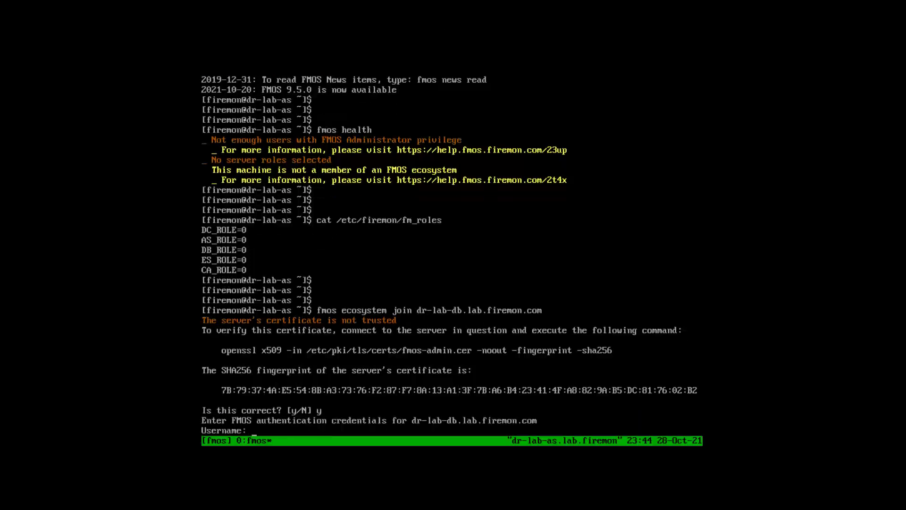
Step: Supply the database server's firemon credentials and confirm joining as Application Server
type("firemon")
key("Return")
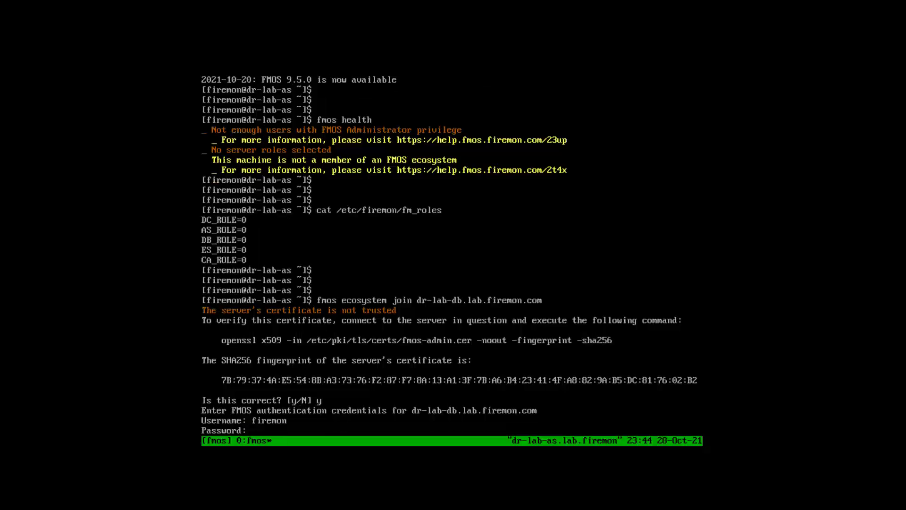
key("Return")
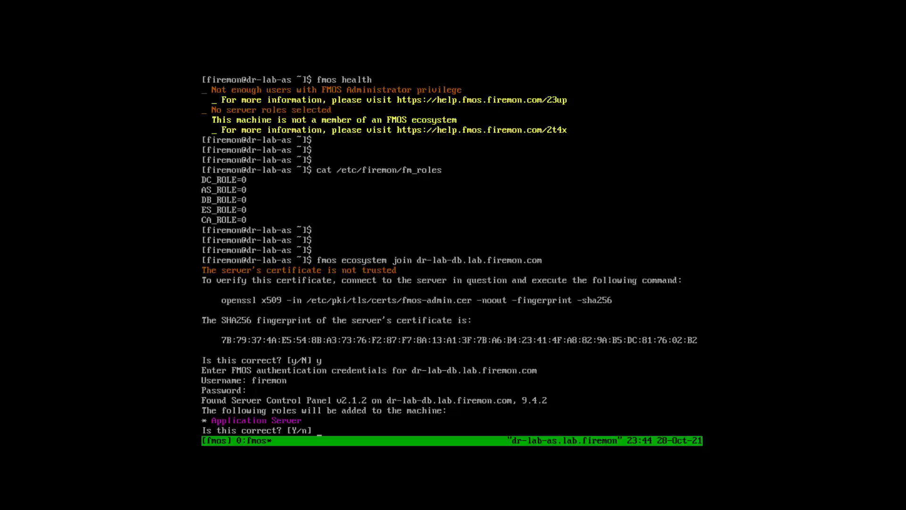
type("y")
key("Return")
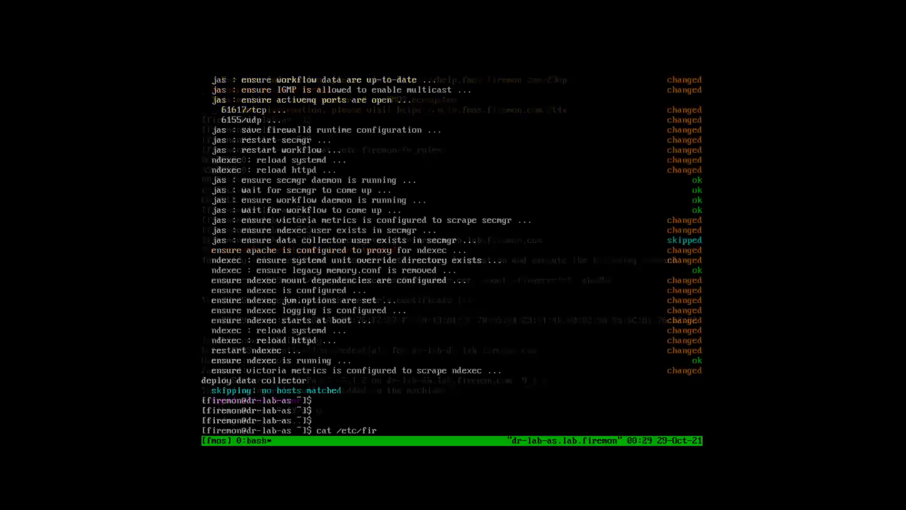
Step: Print /etc/firemon/fm_roles again to verify AS_ROLE=1
type("n/fm_roles")
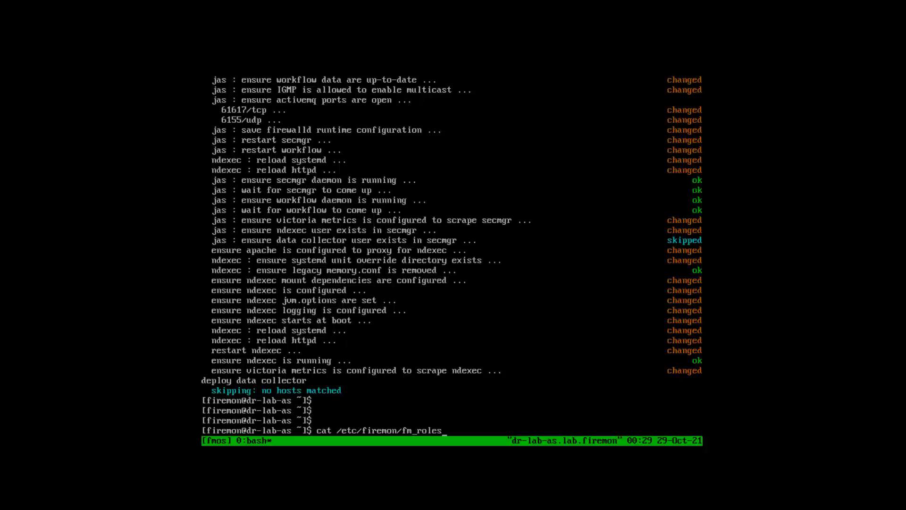
key("Return")
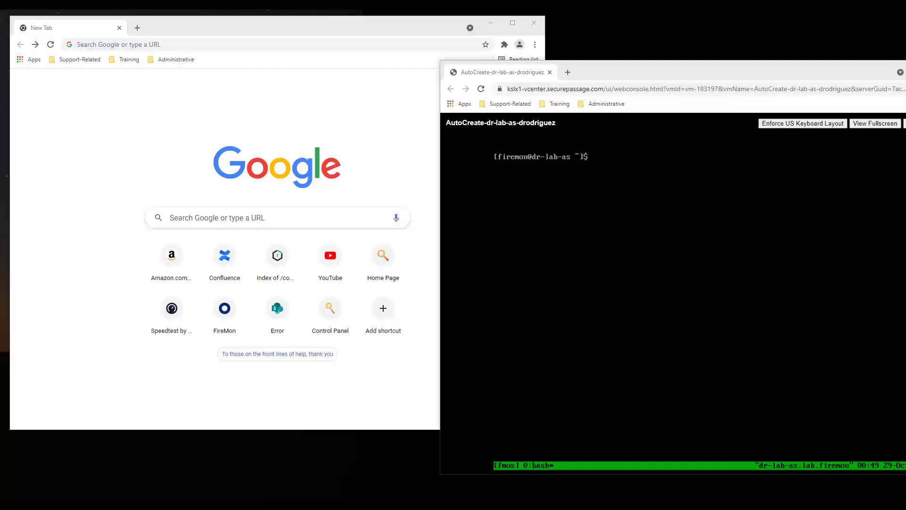
Step: Open the application server's admin web page and check its address with 'ip address'
left_click(94, 44)
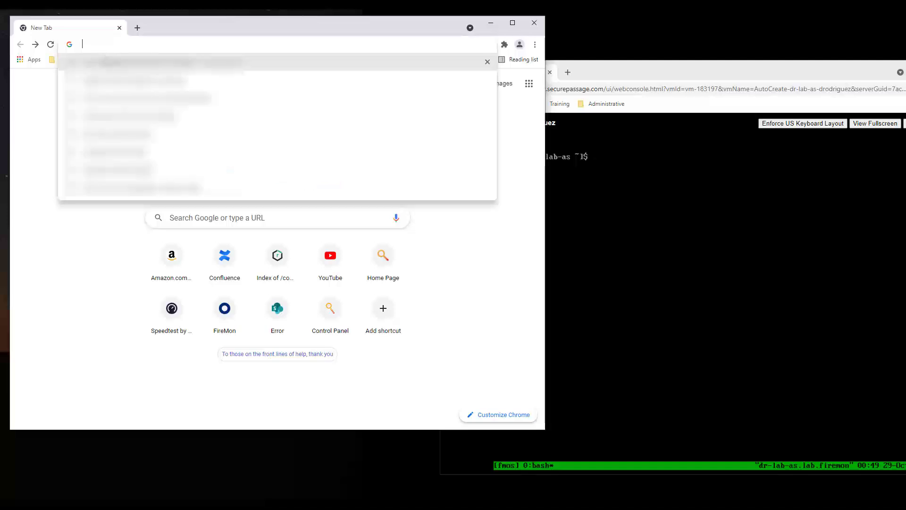
type("https://192.168.114.172/")
key("Return")
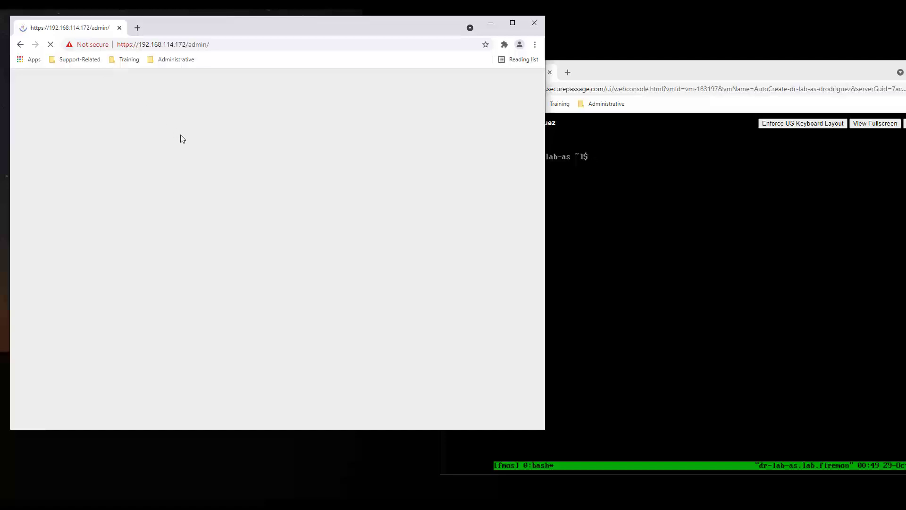
key("alt+Tab")
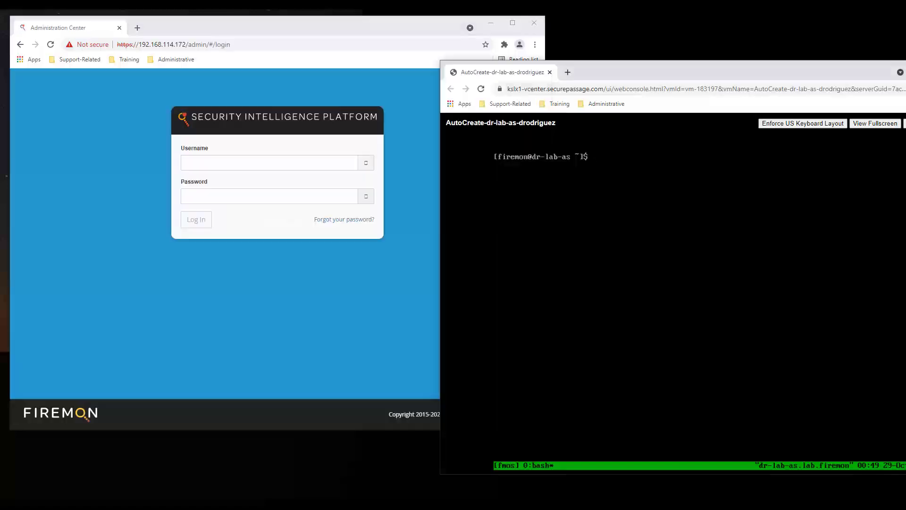
type("ip address")
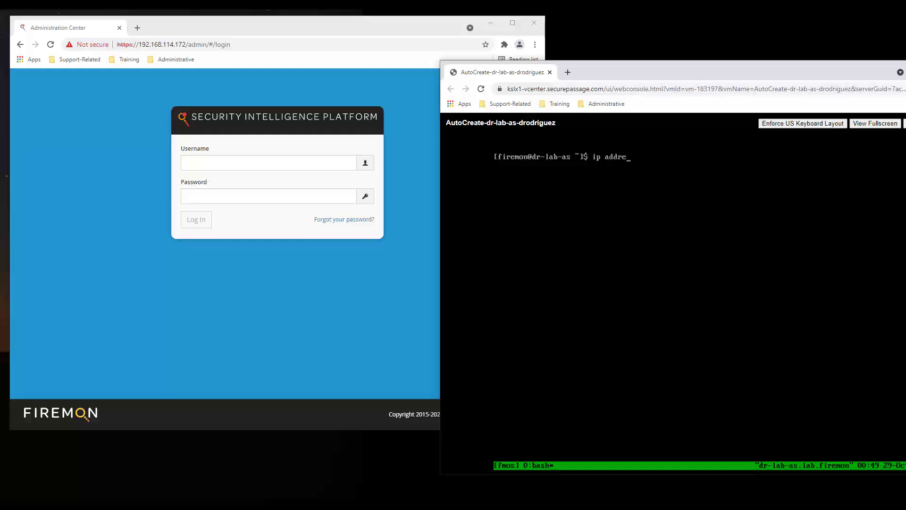
key("Return")
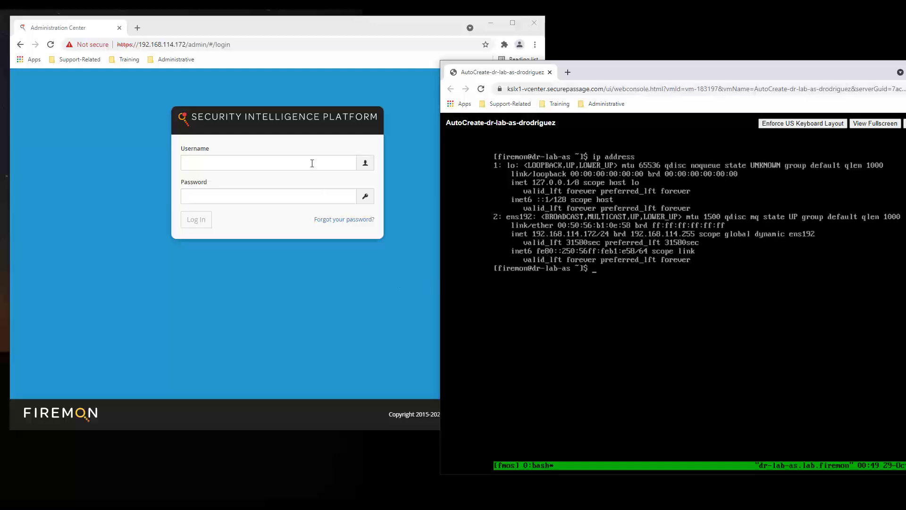
Step: Log in as firemon with the current password and enter a new password
left_click(312, 163)
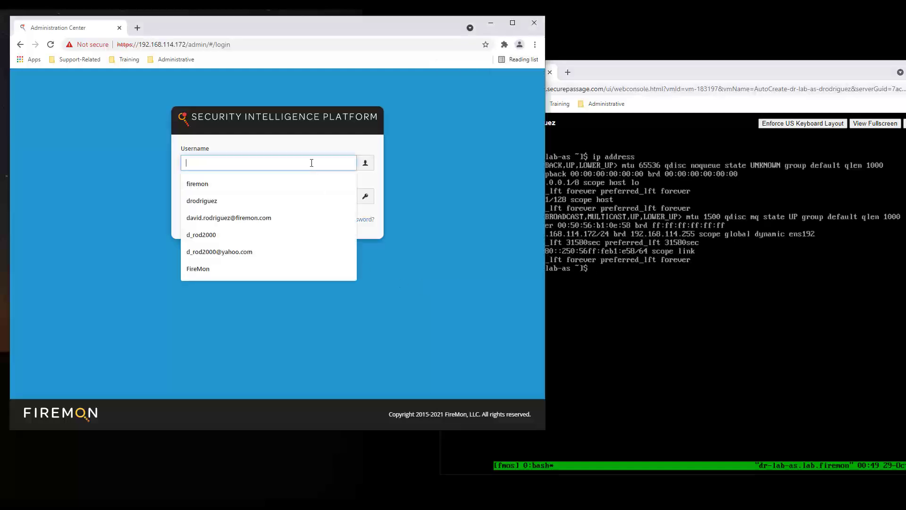
type("fir")
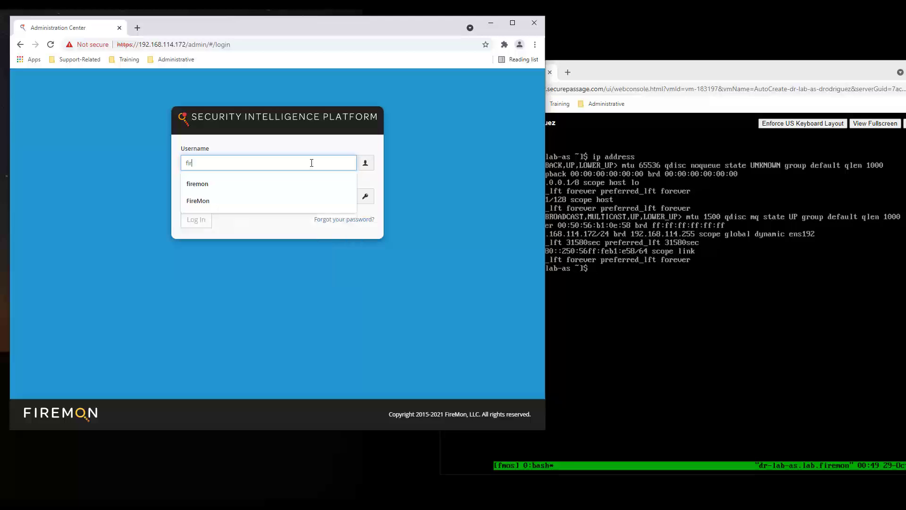
type("emon")
key("Tab")
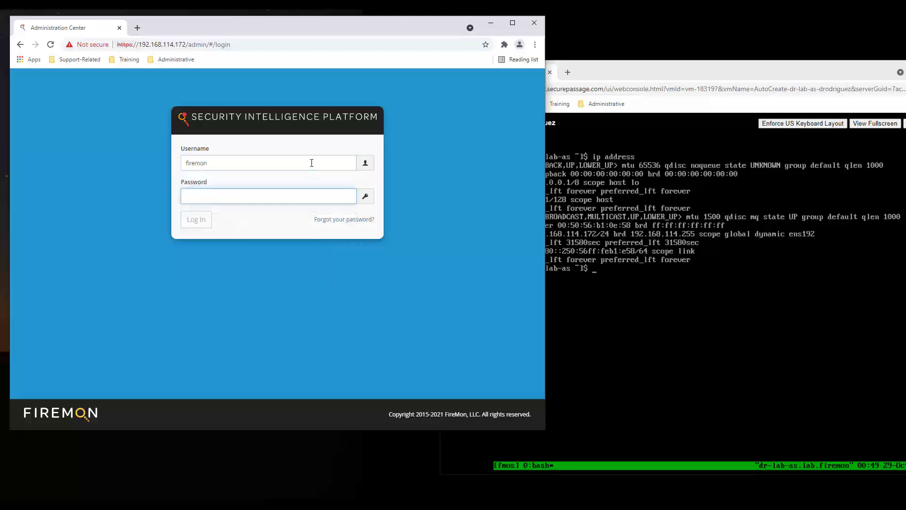
type("firemo")
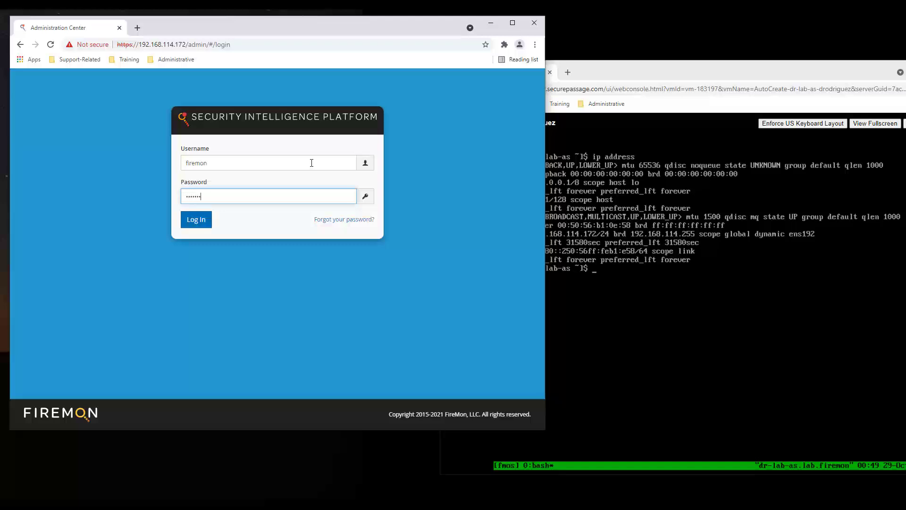
type("1234")
key("Return")
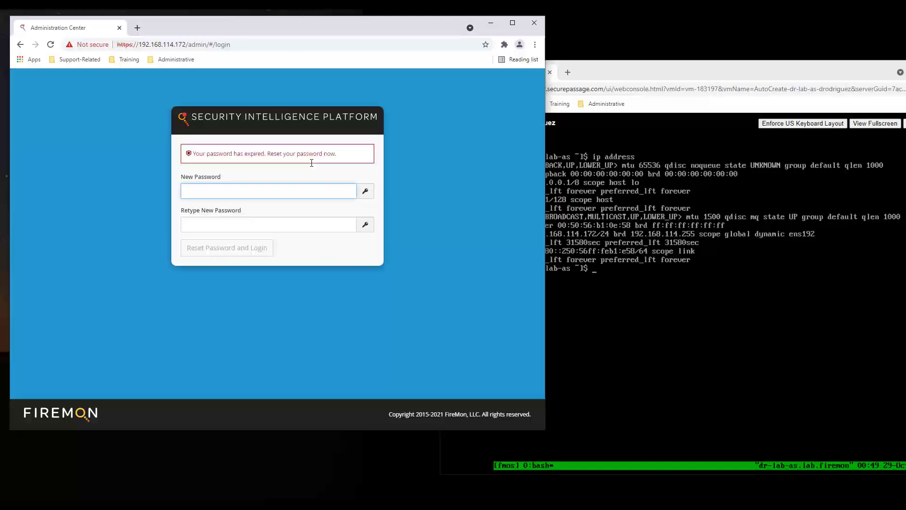
type("firemon12")
key("Tab")
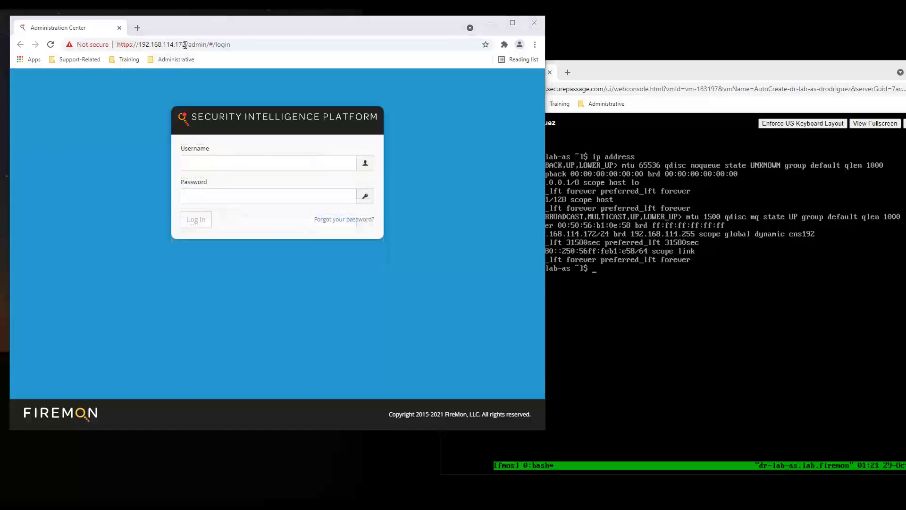
double_click(203, 24)
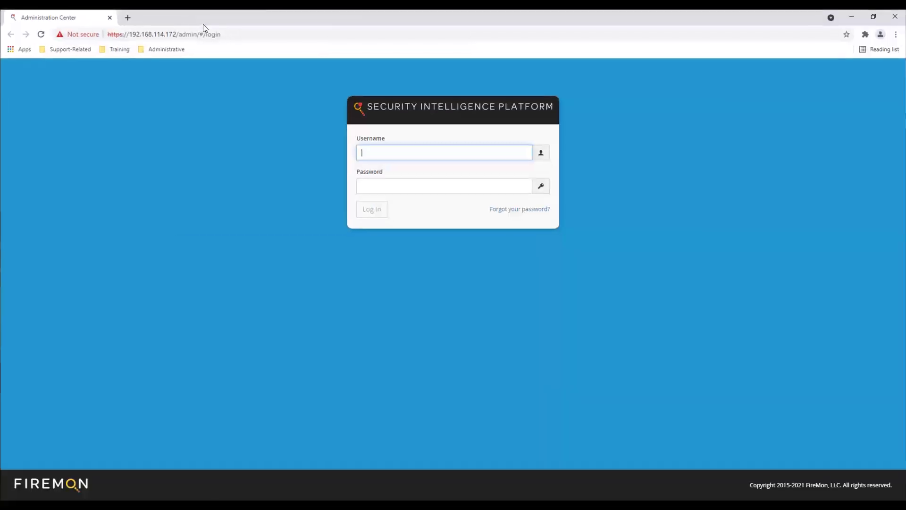
left_click(128, 18)
type("https://192.168.114.172:55555/")
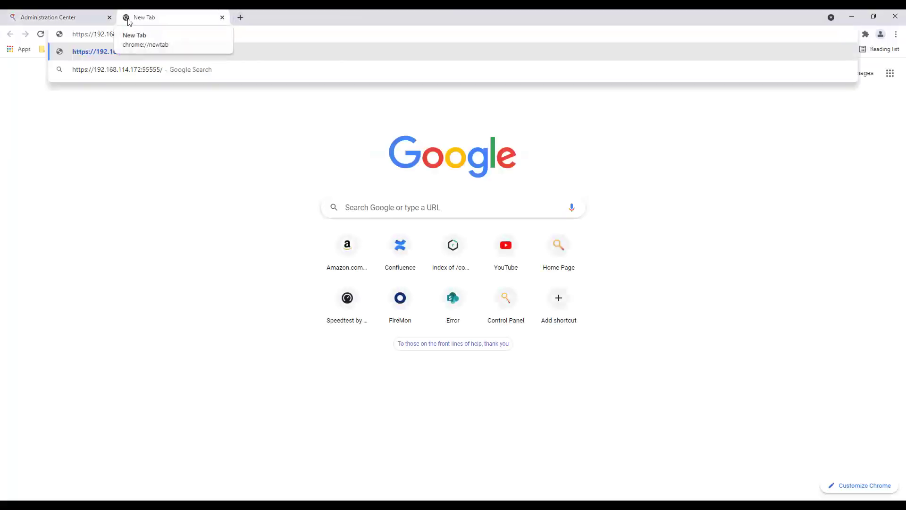
key("Return")
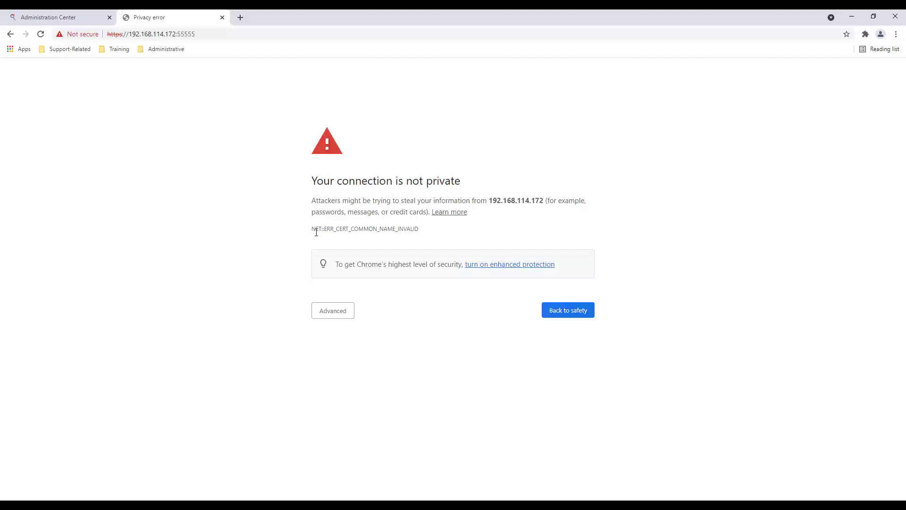
left_click(331, 312)
left_click(341, 384)
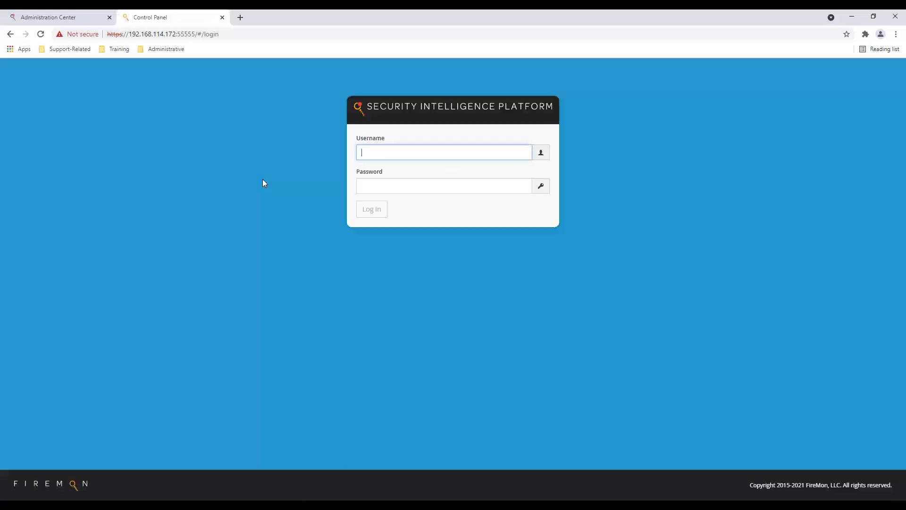
Step: Sign in to the Control Panel with the FMOS credentials and begin the ecosystem join to lab-as.lab.firemon.com
type("firemon")
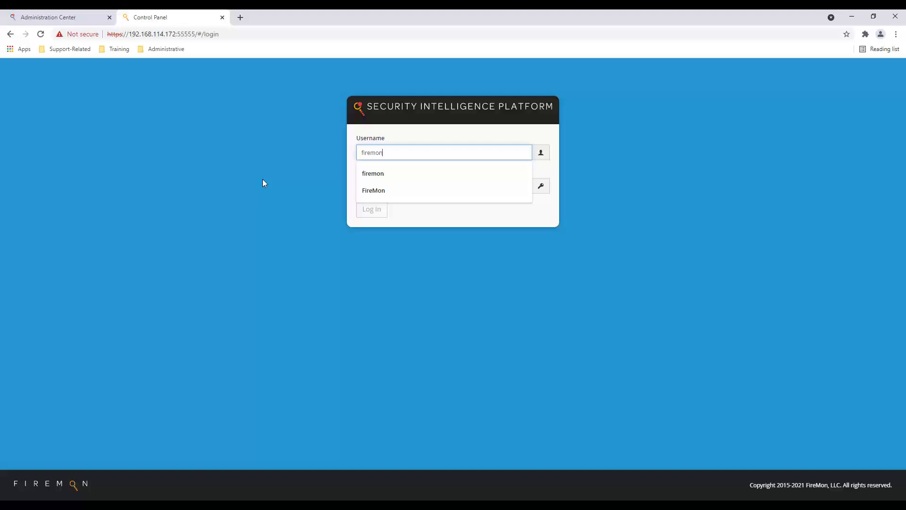
key("Tab")
type("firemon")
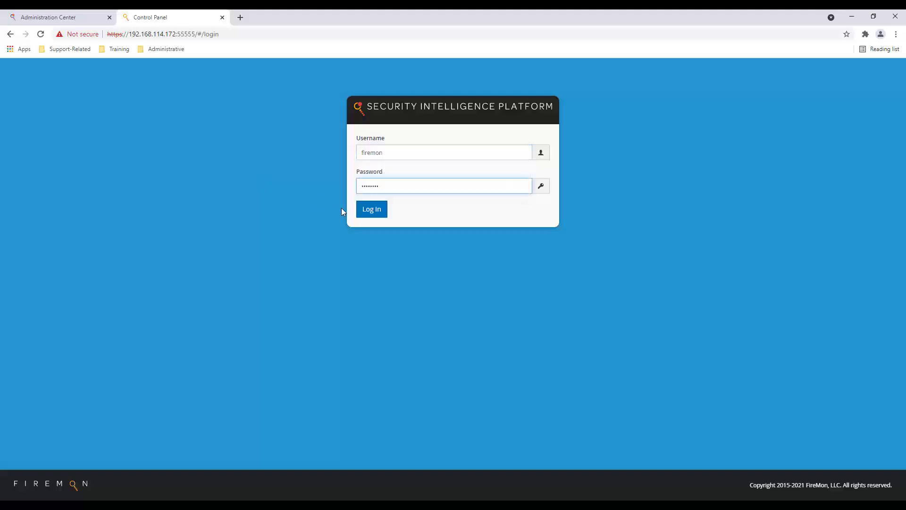
left_click(372, 213)
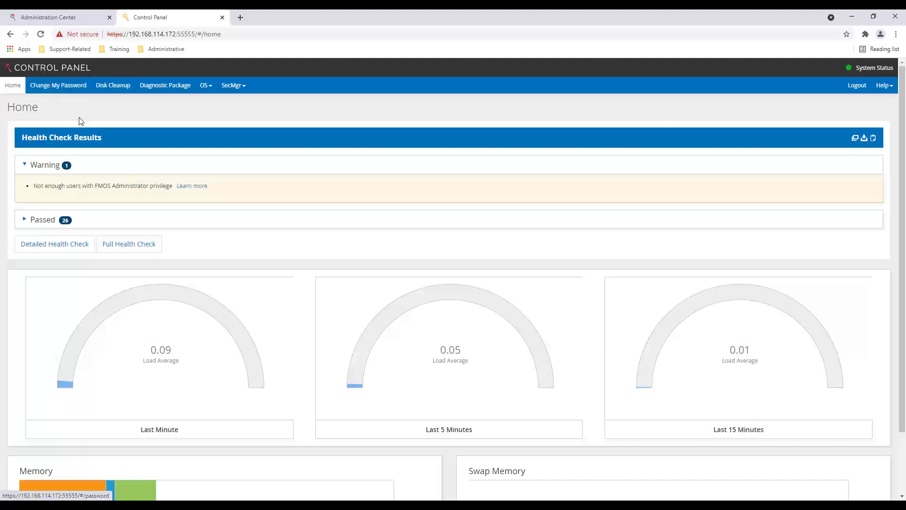
left_click(206, 86)
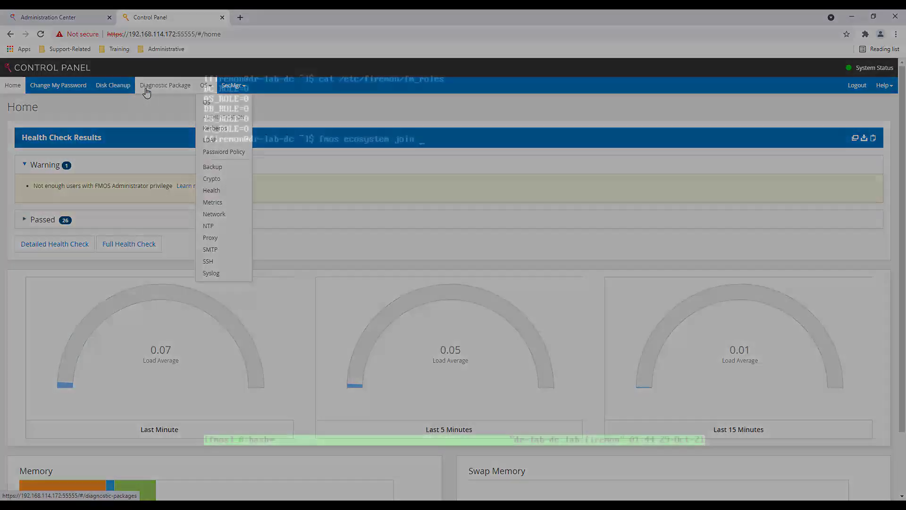
type("lab-")
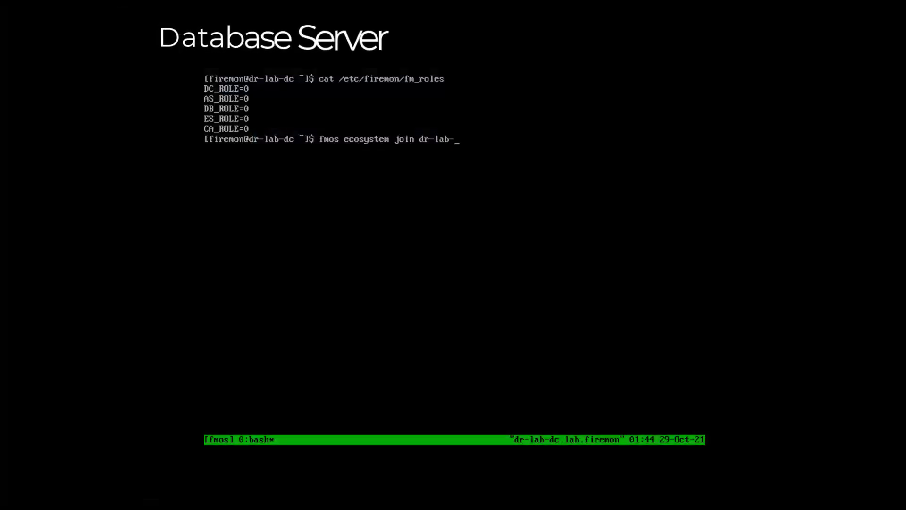
type("as.lab")
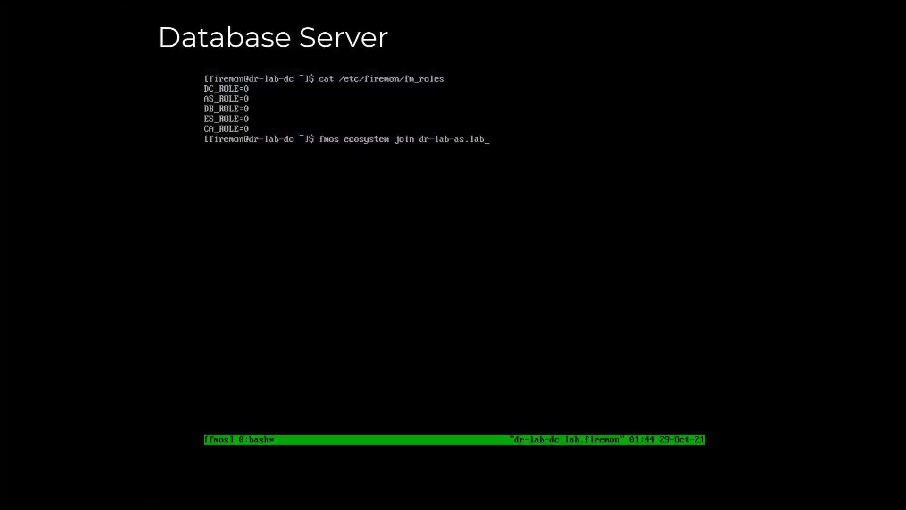
type(".firemon.com")
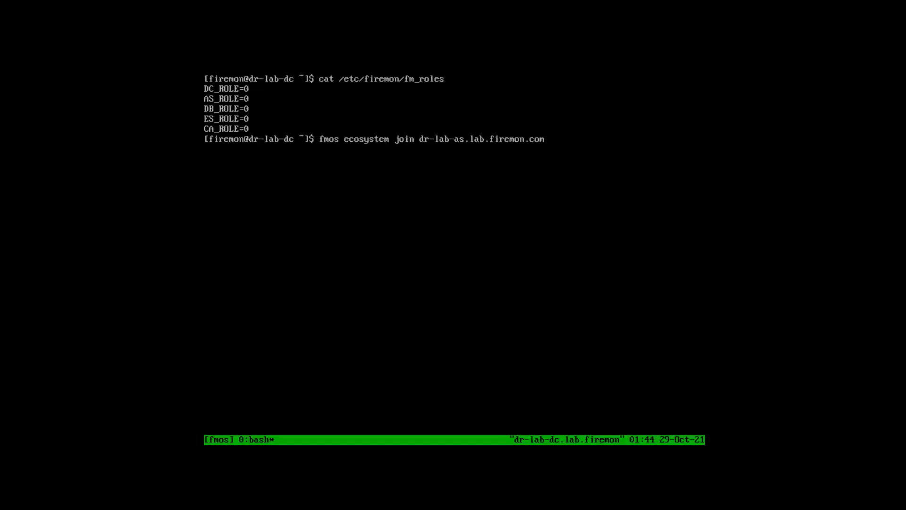
Step: Join dr-lab-dc to the dr-lab-as.lab.firemon.com ecosystem with FMOS credentials, answering y to add Data Collector
key("Return")
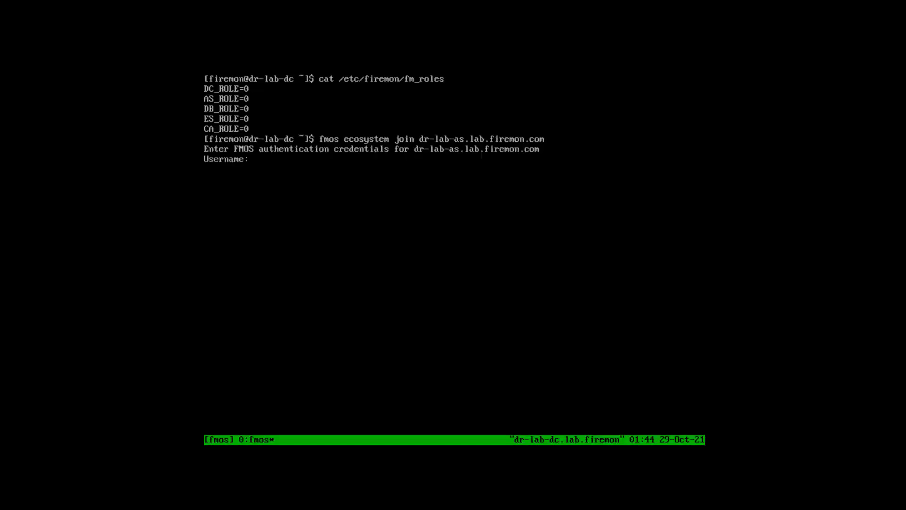
type("firemon")
key("Return")
key("Return")
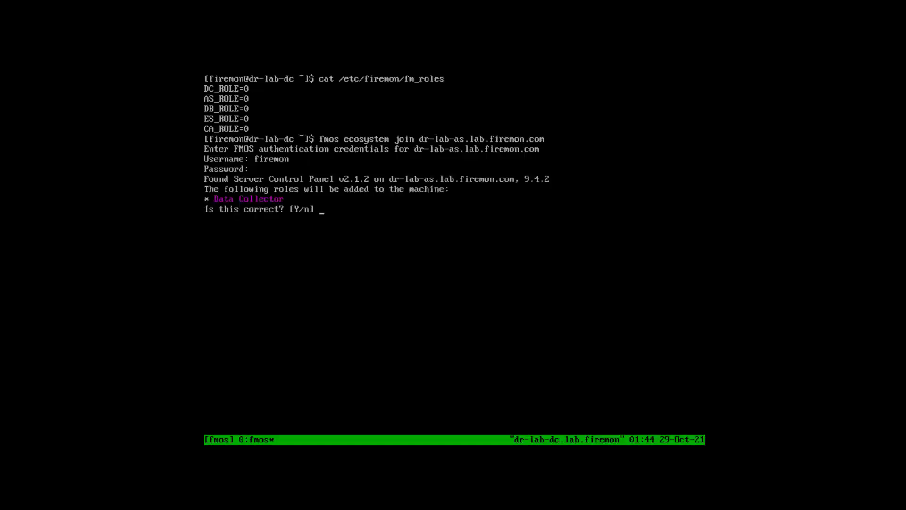
type("y")
key("Return")
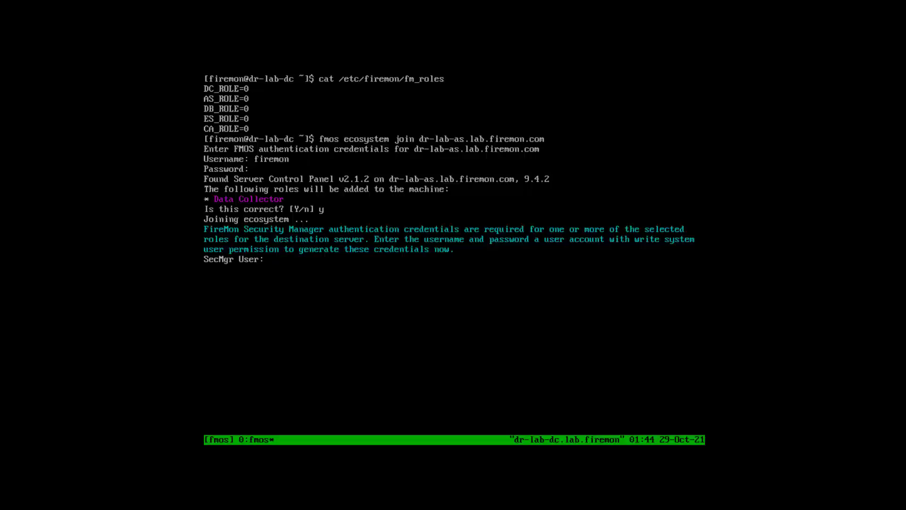
type("firemon")
key("Return")
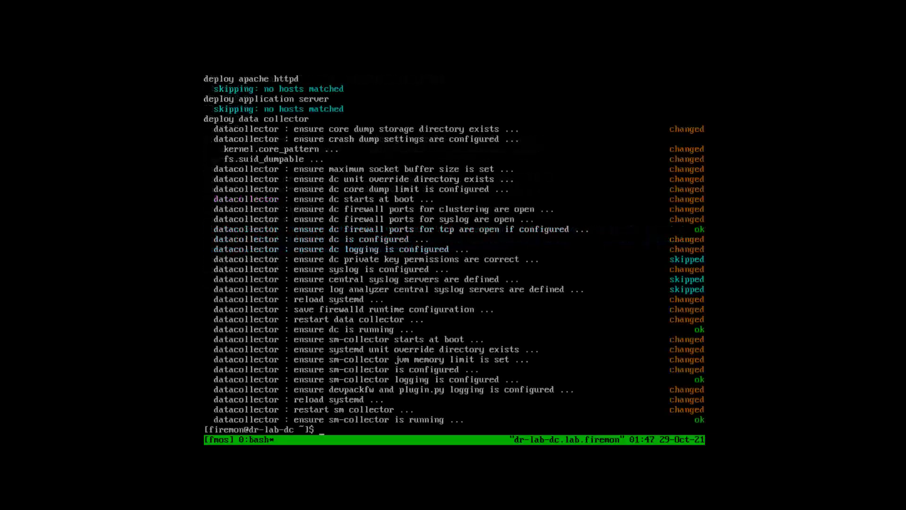
Step: Run 'cat /etc/firemon/fm_roles' to confirm DC_ROLE=1
key("Return")
key("Return")
key("Return")
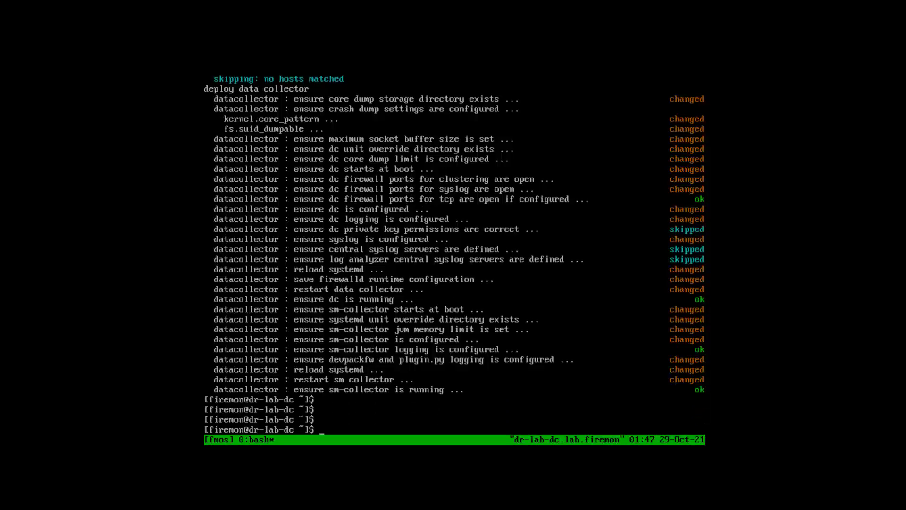
type("cat /etc/firemon/fm_ro")
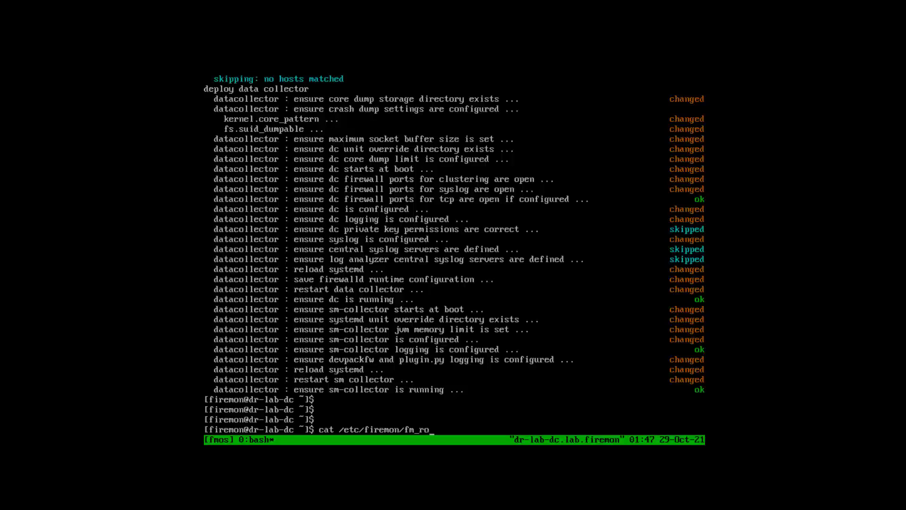
type("les")
key("Return")
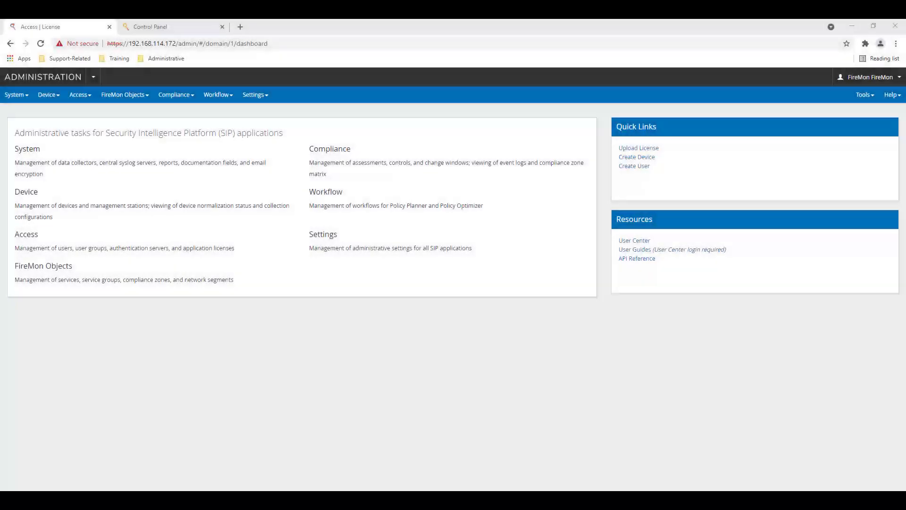
Step: In Administration, go to Access > License and open the Upload License dialog
left_click(88, 98)
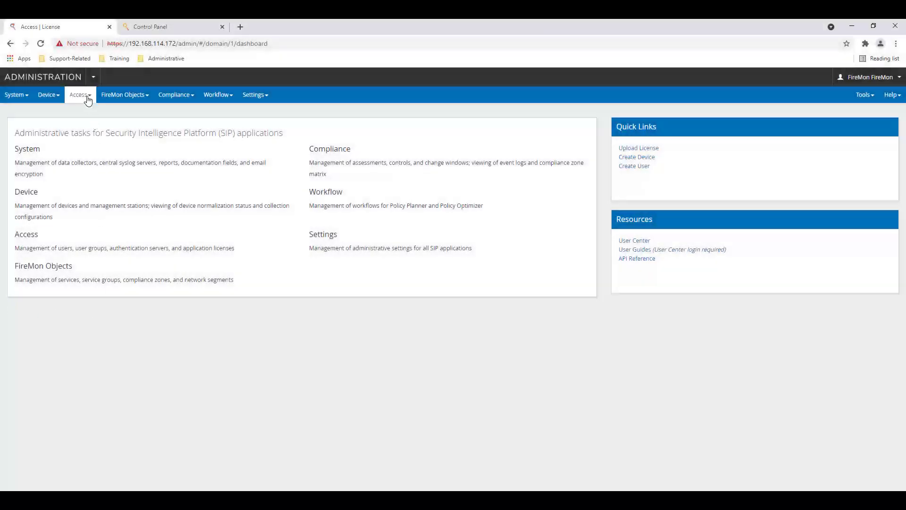
left_click(88, 98)
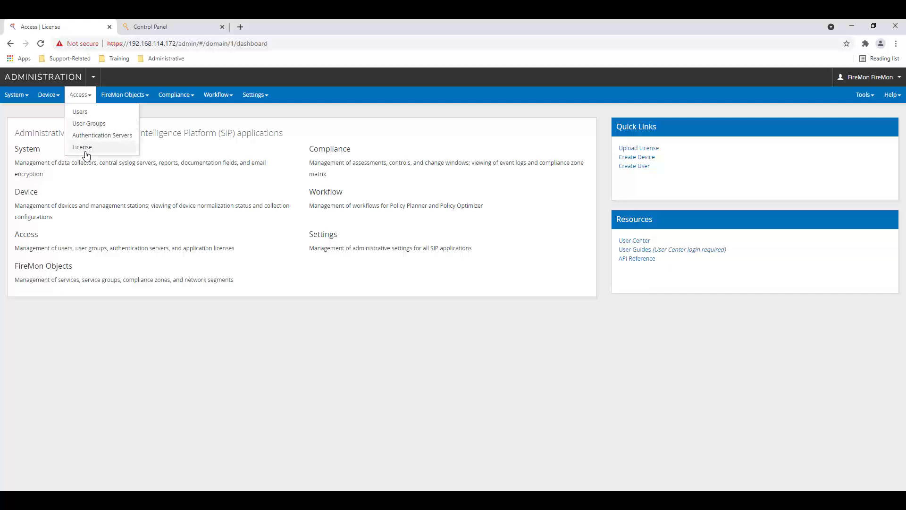
left_click(83, 148)
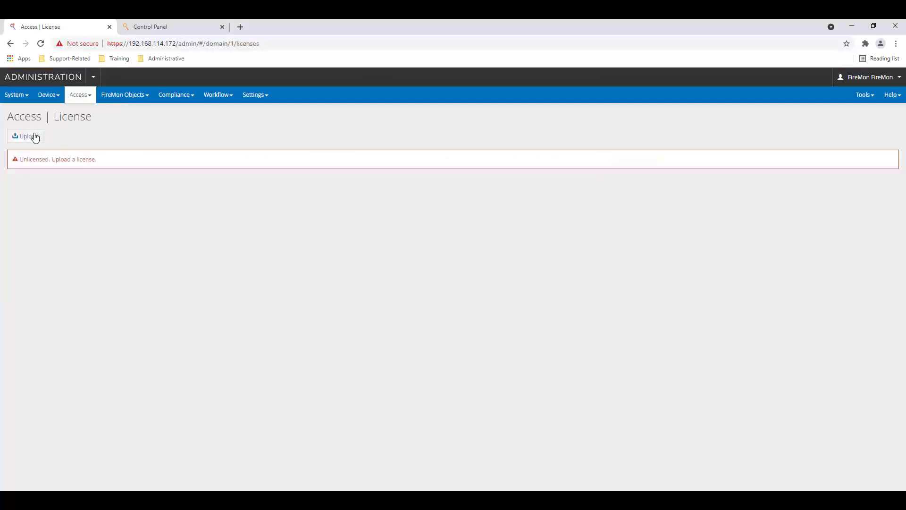
left_click(35, 138)
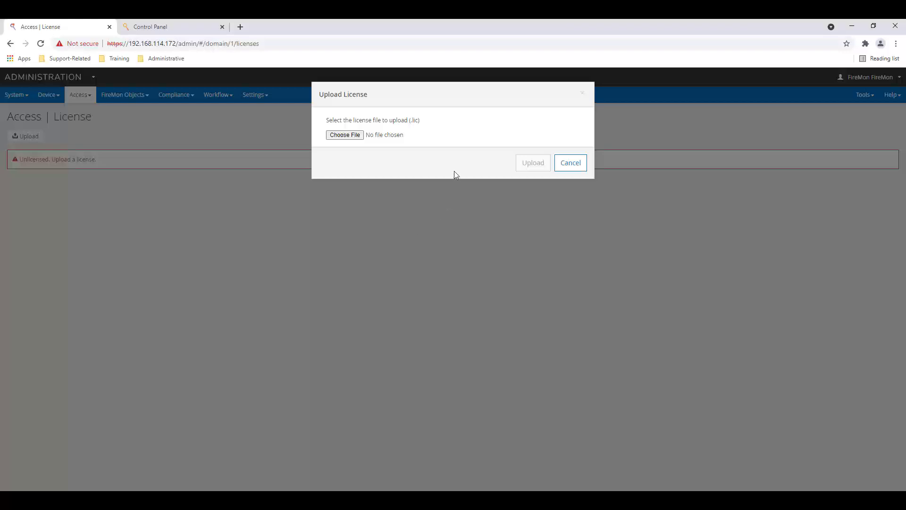